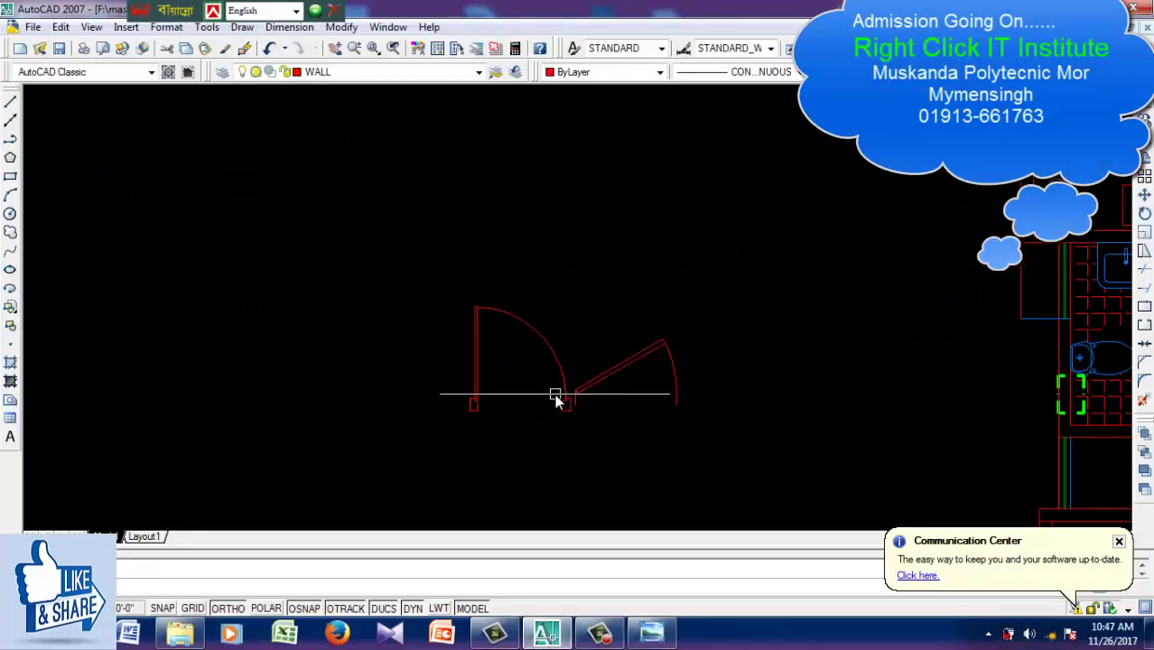
# In the empty area, begin the jamb profile with 5, 3 and 1 inch line segments
pyautogui.scroll(3, 555, 397)
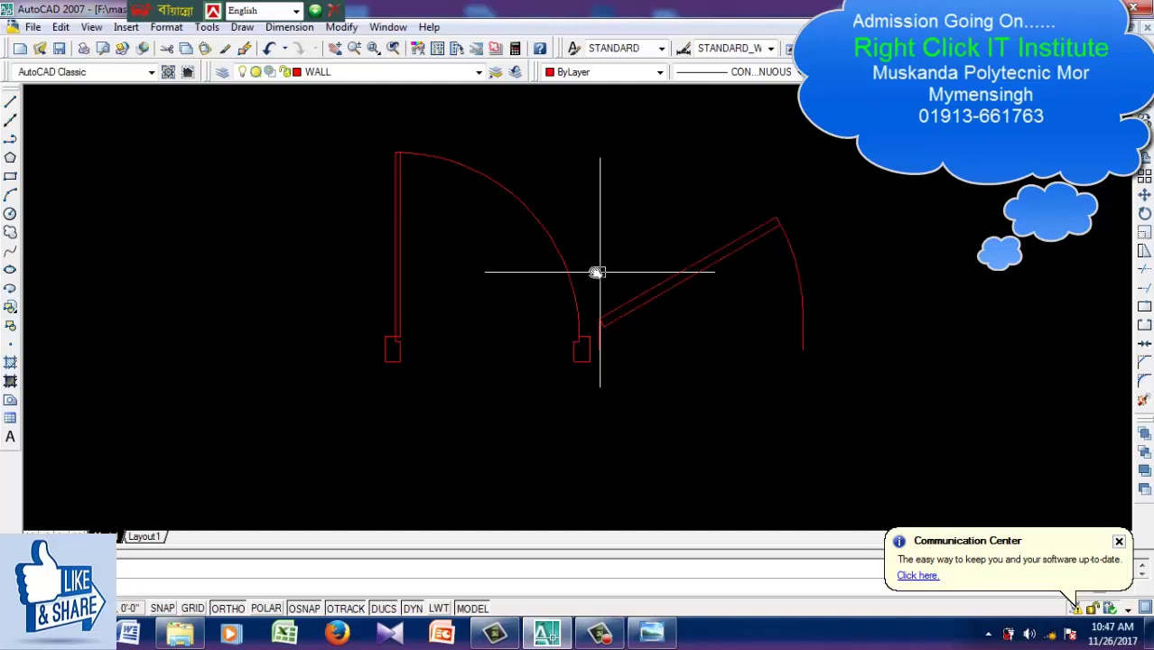
pyautogui.scroll(-3, 603, 310)
pyautogui.moveTo(592, 315); pyautogui.dragTo(695, 361, button='middle')
pyautogui.scroll(1, 618, 326)
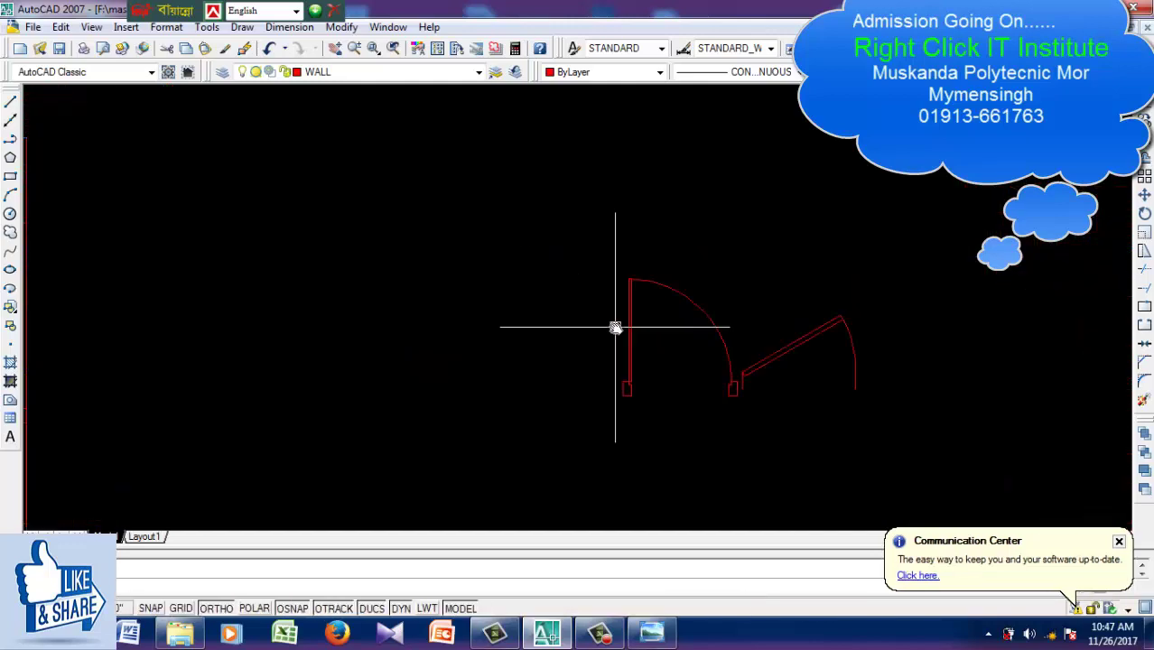
pyautogui.moveTo(618, 327); pyautogui.dragTo(736, 384, button='middle')
pyautogui.scroll(1, 650, 381)
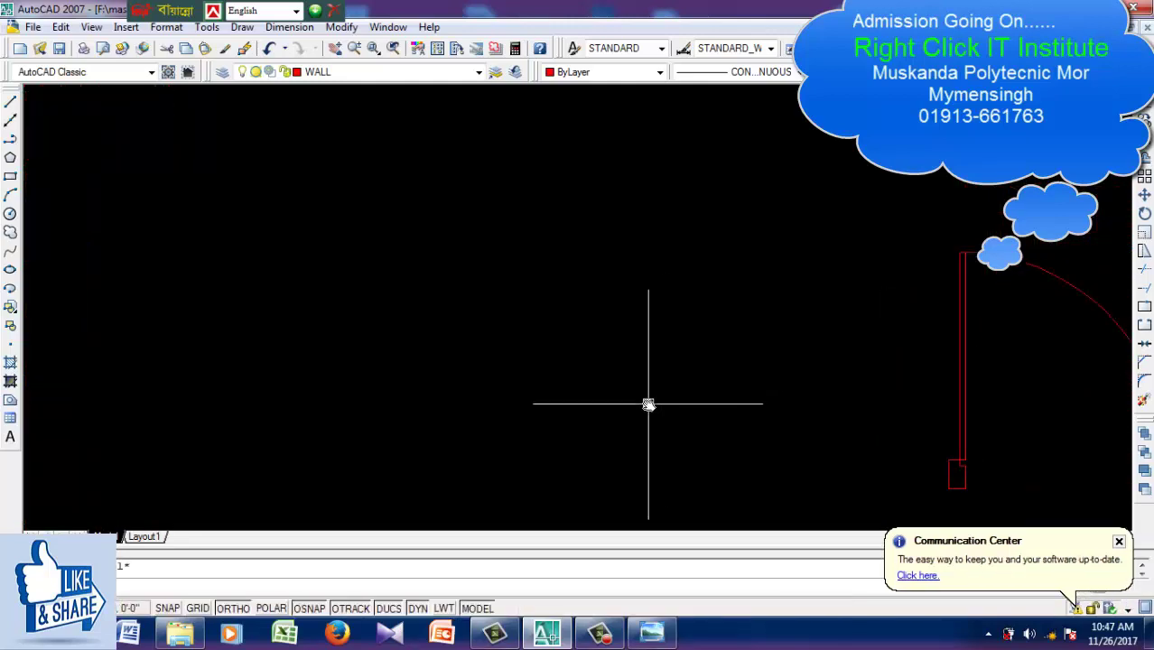
pyautogui.write('l')
pyautogui.press('Return')
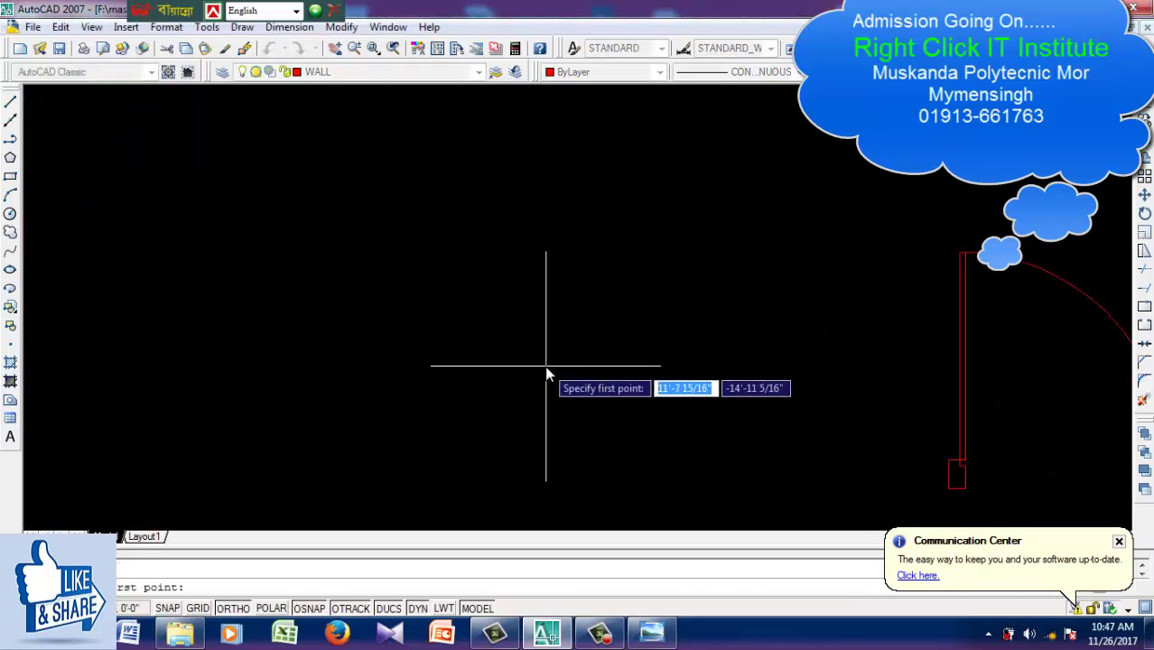
pyautogui.click(545, 365)
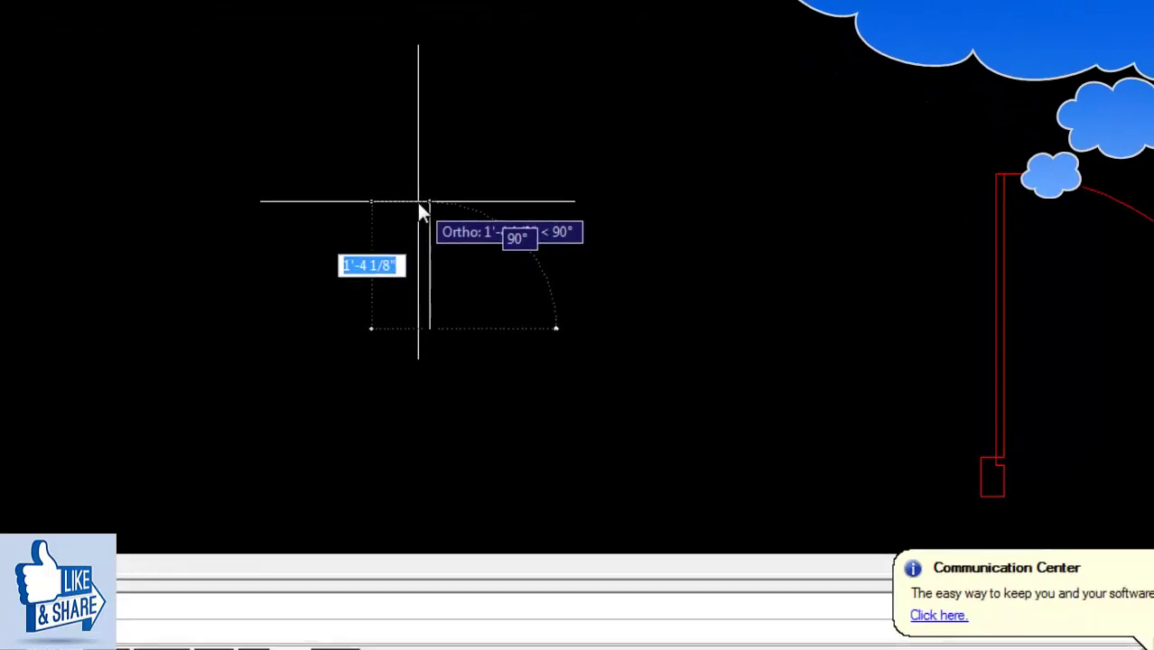
pyautogui.write('5')
pyautogui.press('Return')
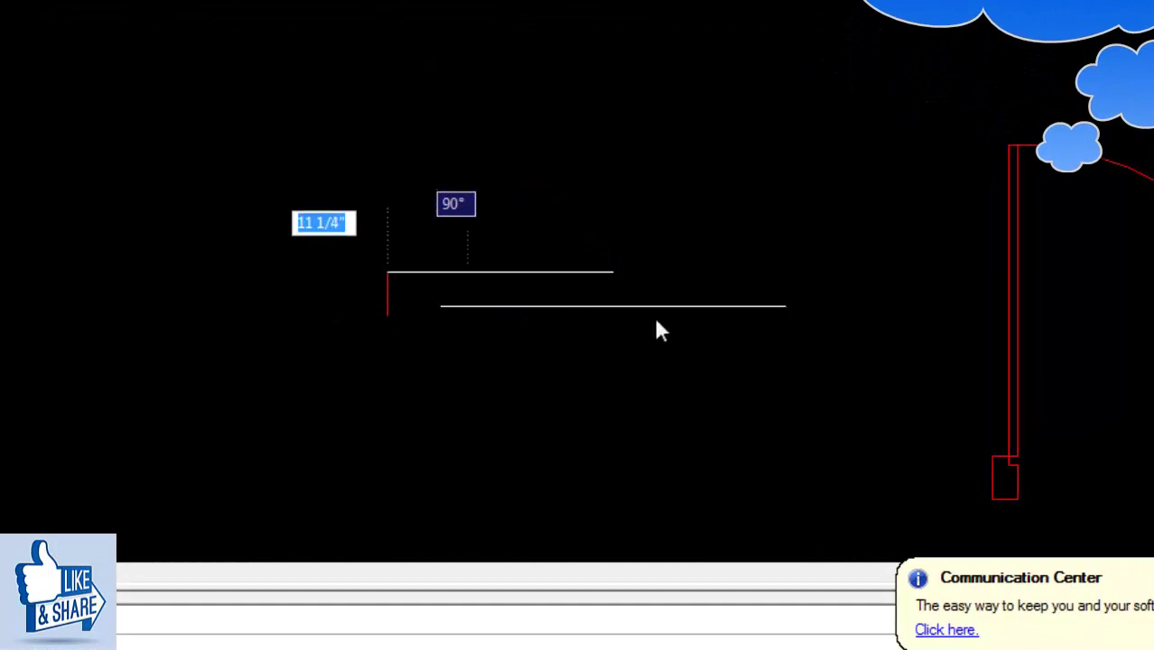
pyautogui.write('3')
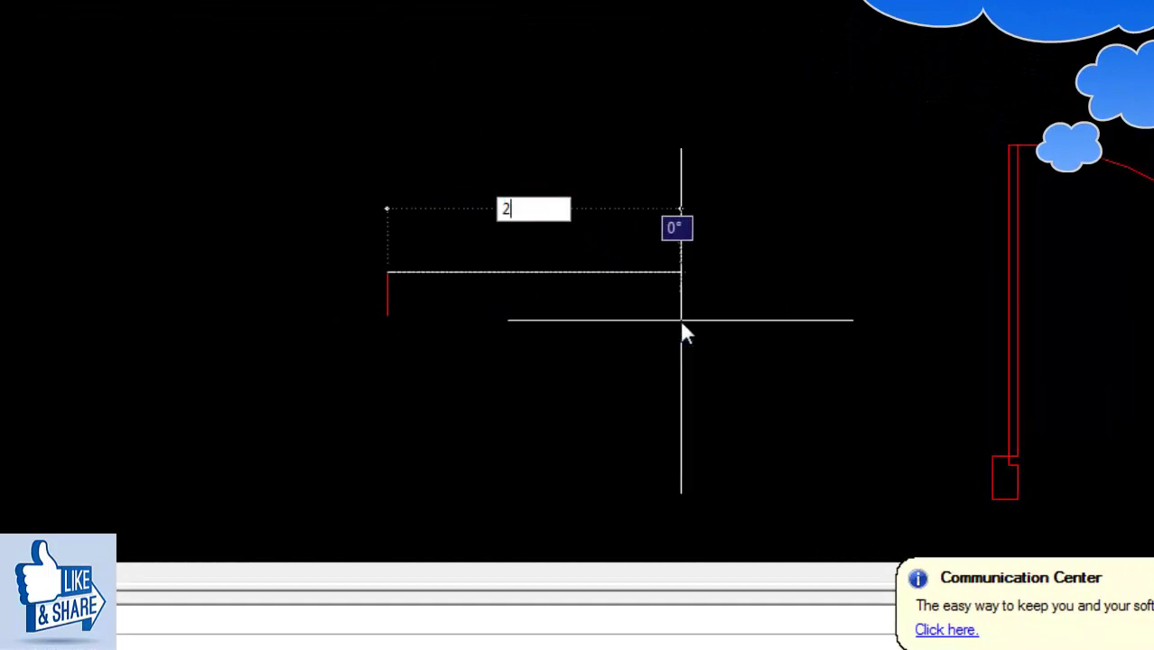
pyautogui.press('Return')
pyautogui.write('1')
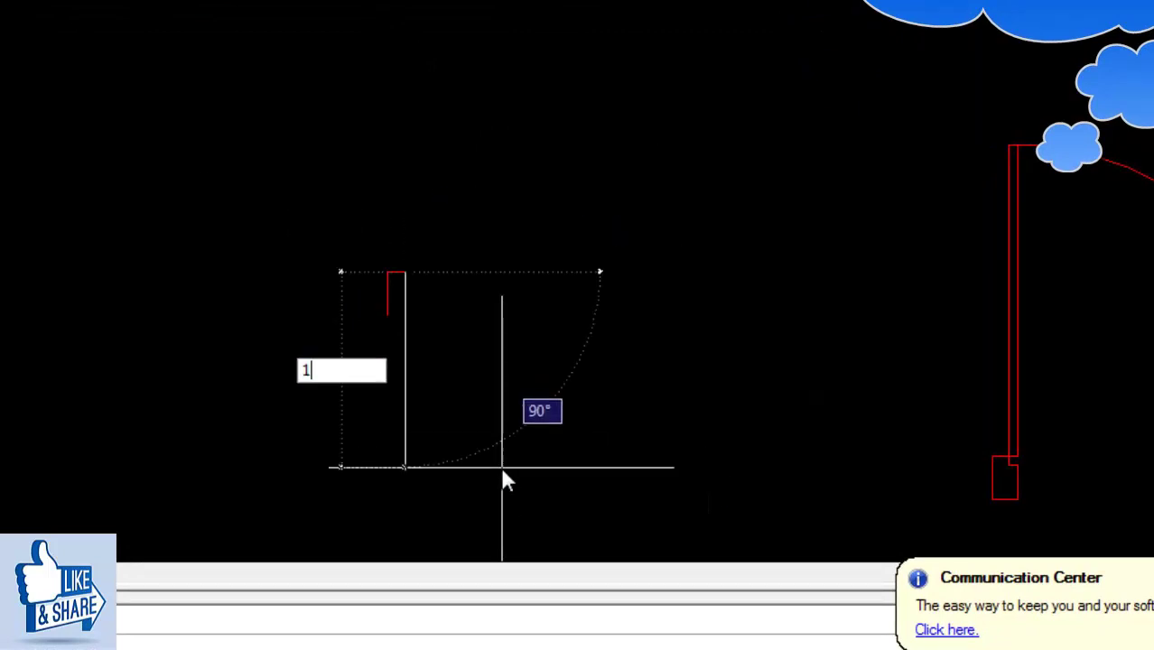
pyautogui.press('BackSpace')
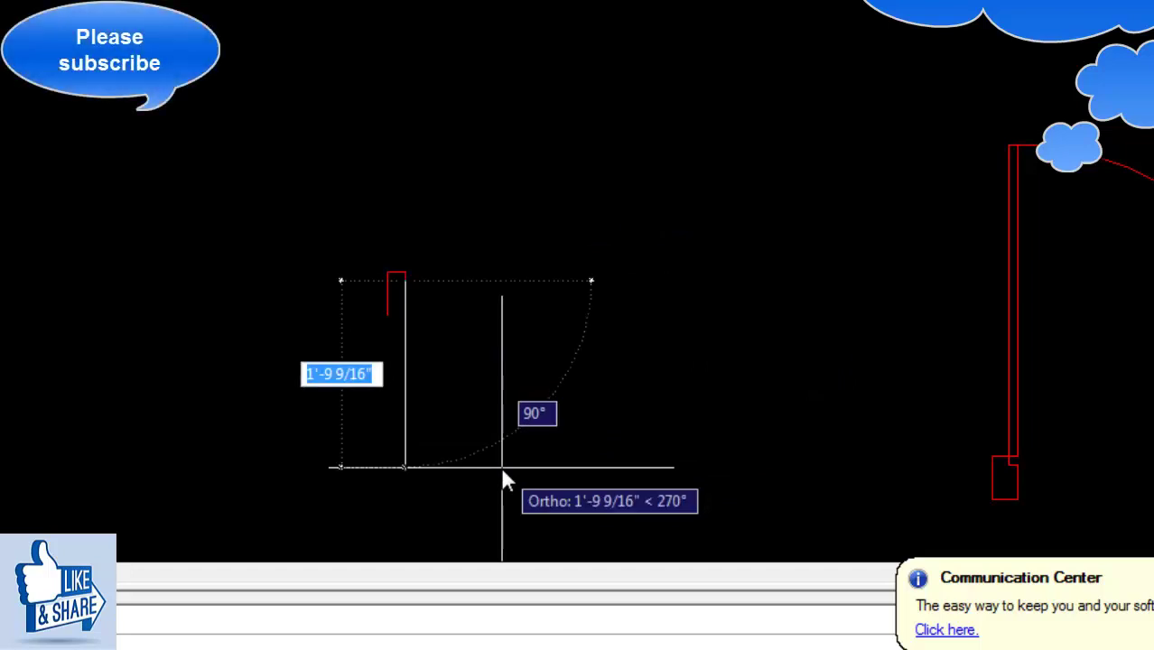
pyautogui.write('1')
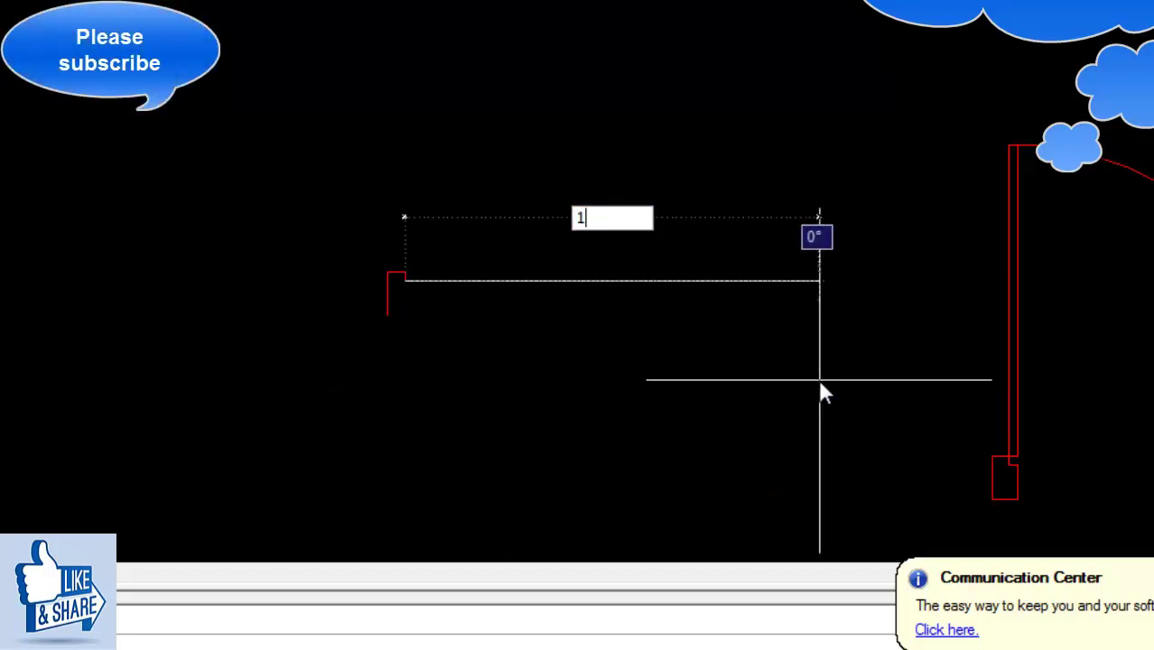
pyautogui.press('Return')
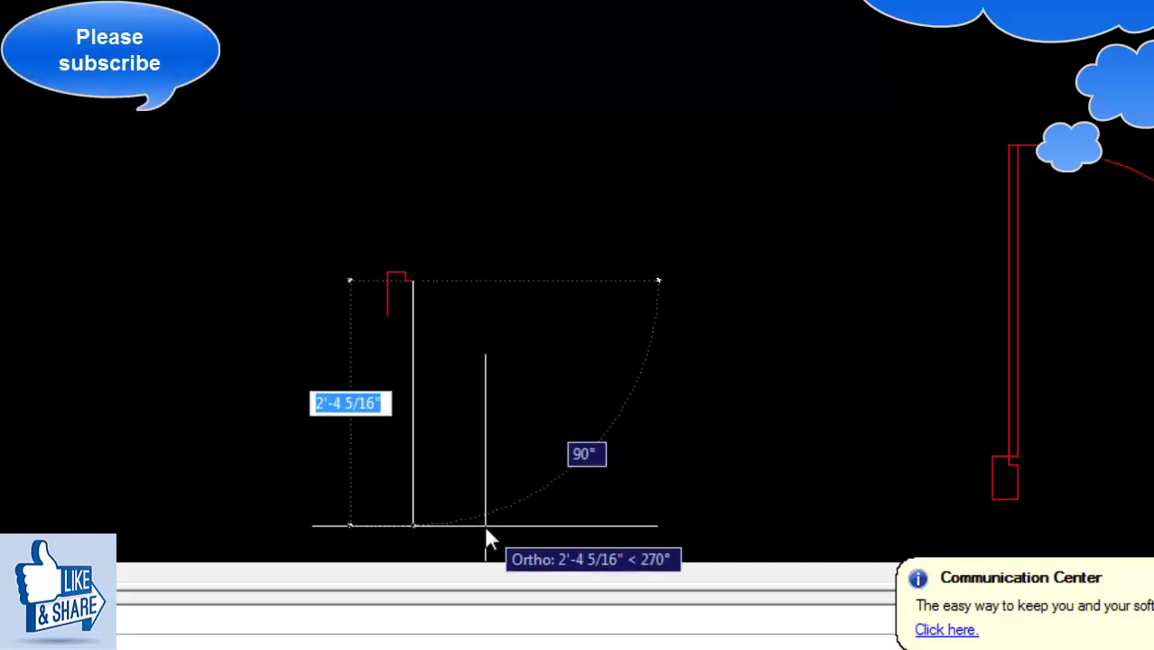
# Finish the jamb with 4- and 3-inch segments, then run a 48-inch line to the right
pyautogui.write('4')
pyautogui.press('Return')
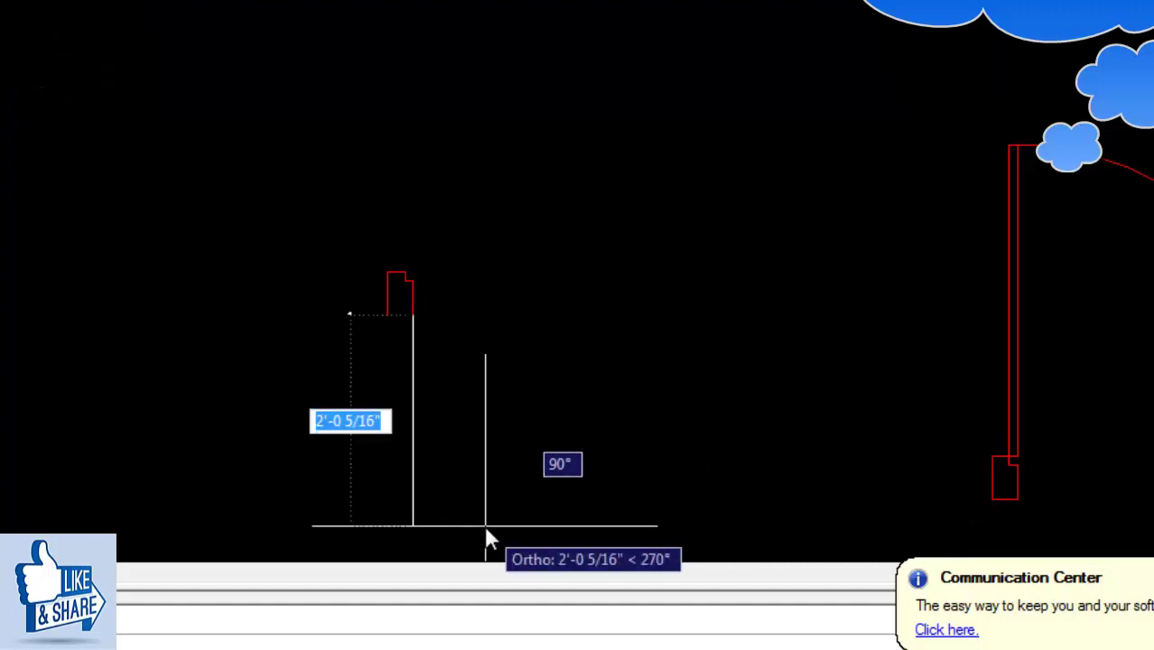
pyautogui.write('3')
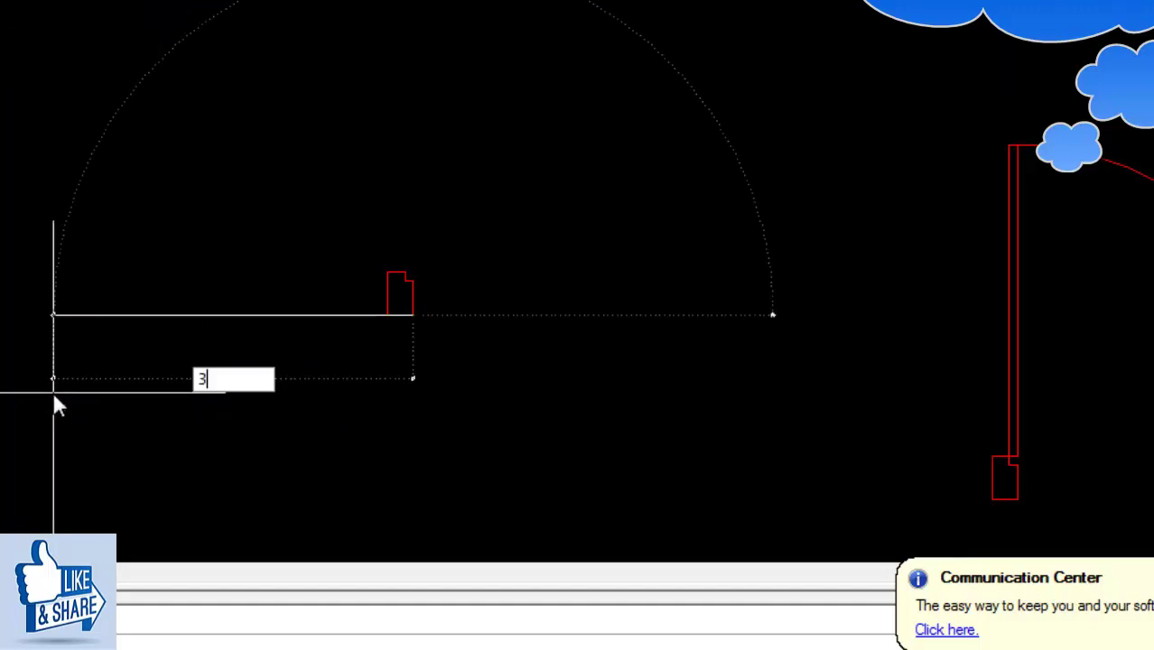
pyautogui.press('BackSpace')
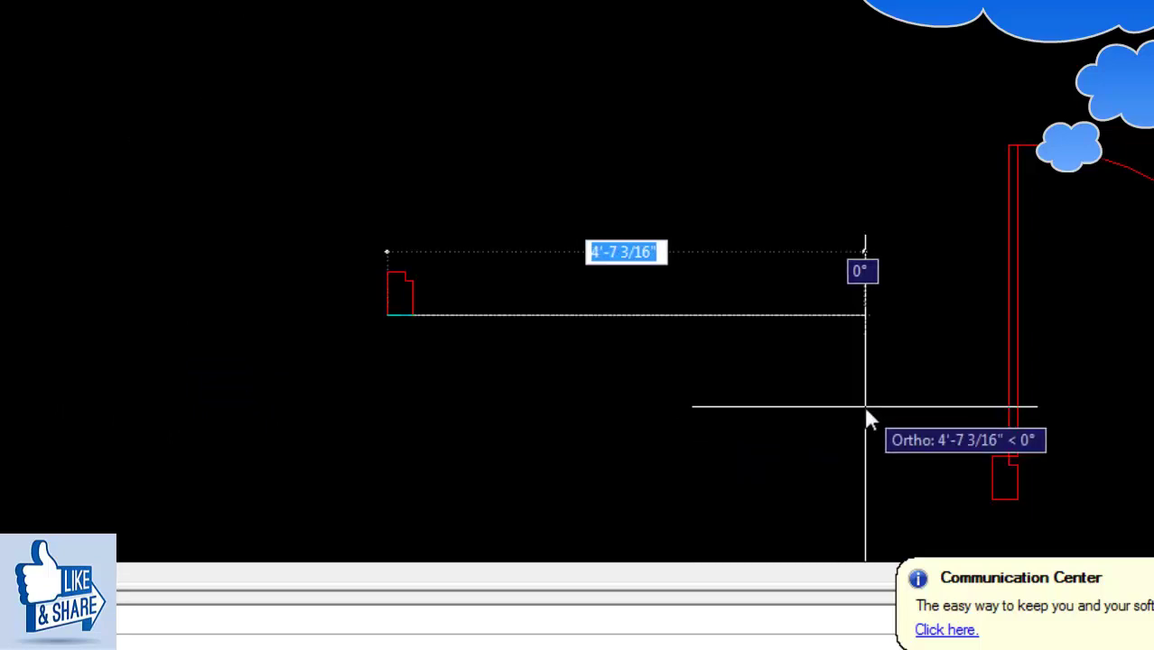
pyautogui.write('4')
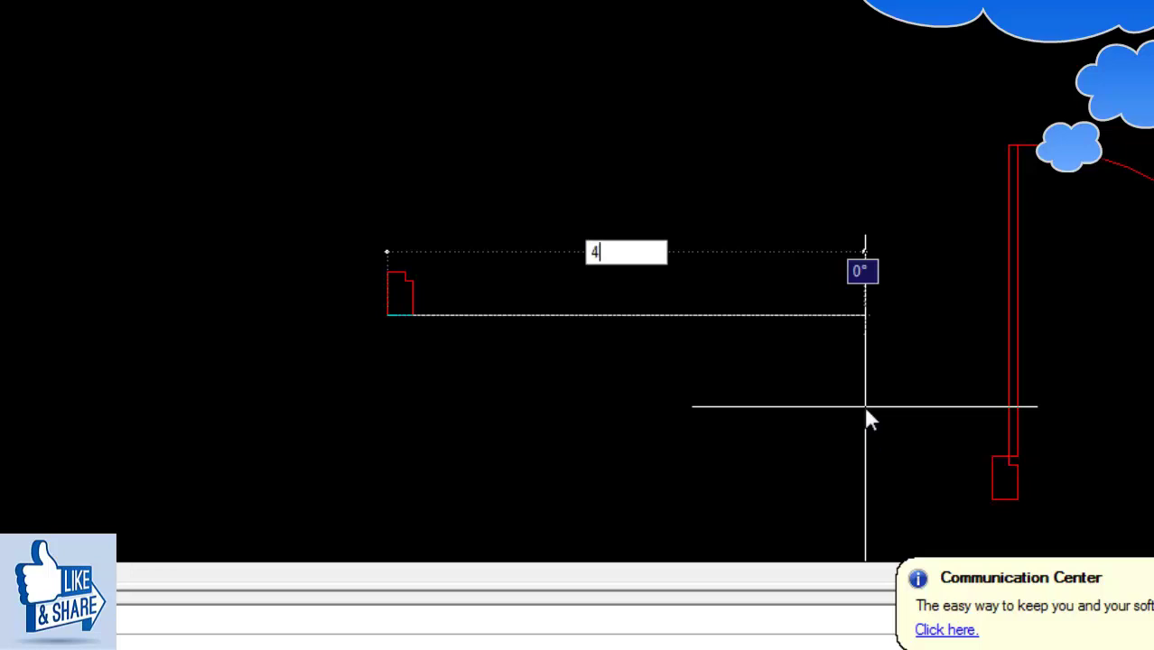
pyautogui.write('8')
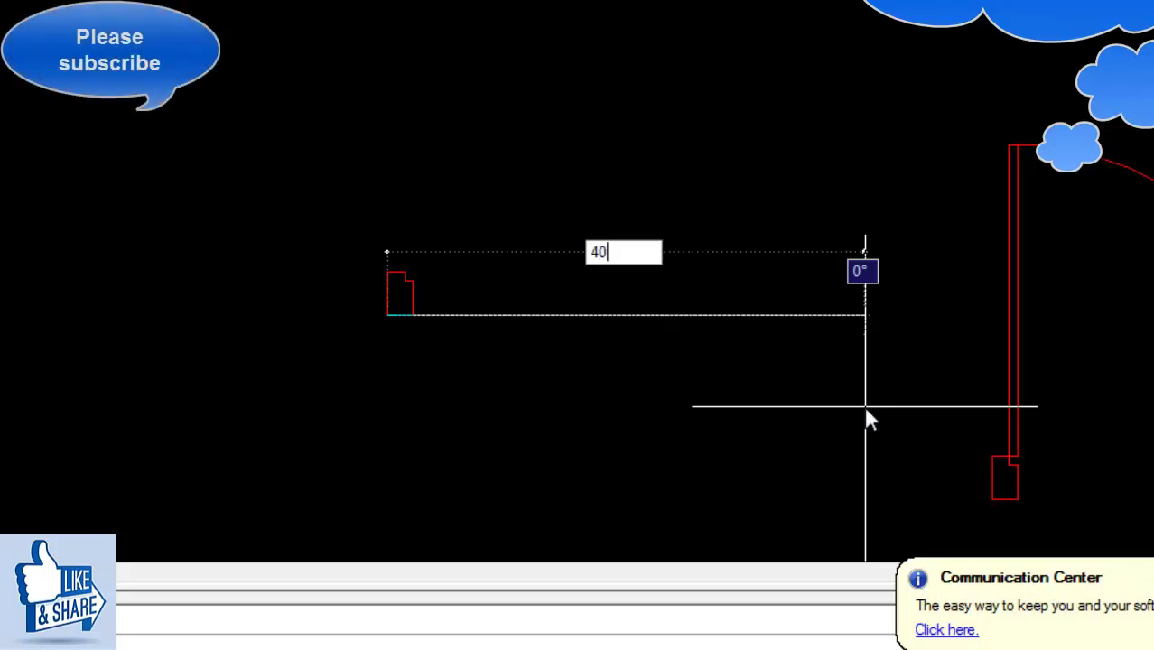
pyautogui.press('Return')
# Mirror the jamb and 48-inch line about a vertical axis through the line's midpoint, keeping the original
pyautogui.press('Escape')
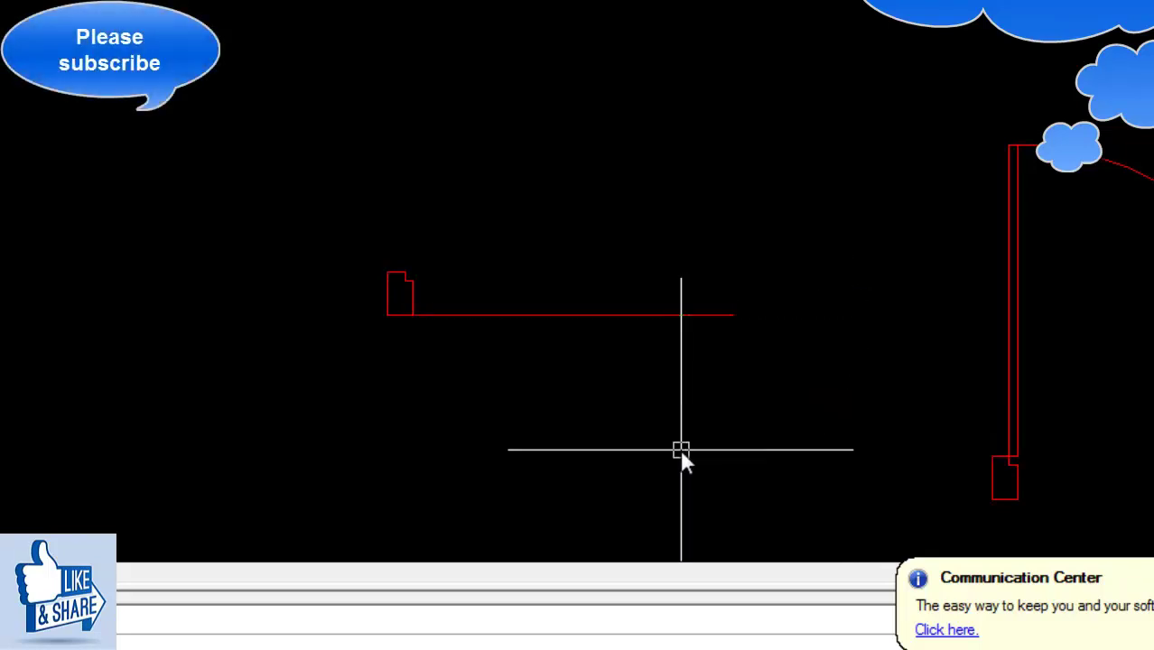
pyautogui.scroll(3, 444, 352)
pyautogui.scroll(1, 443, 351)
pyautogui.moveTo(411, 320); pyautogui.dragTo(390, 375, button='middle')
pyautogui.scroll(-4, 394, 353)
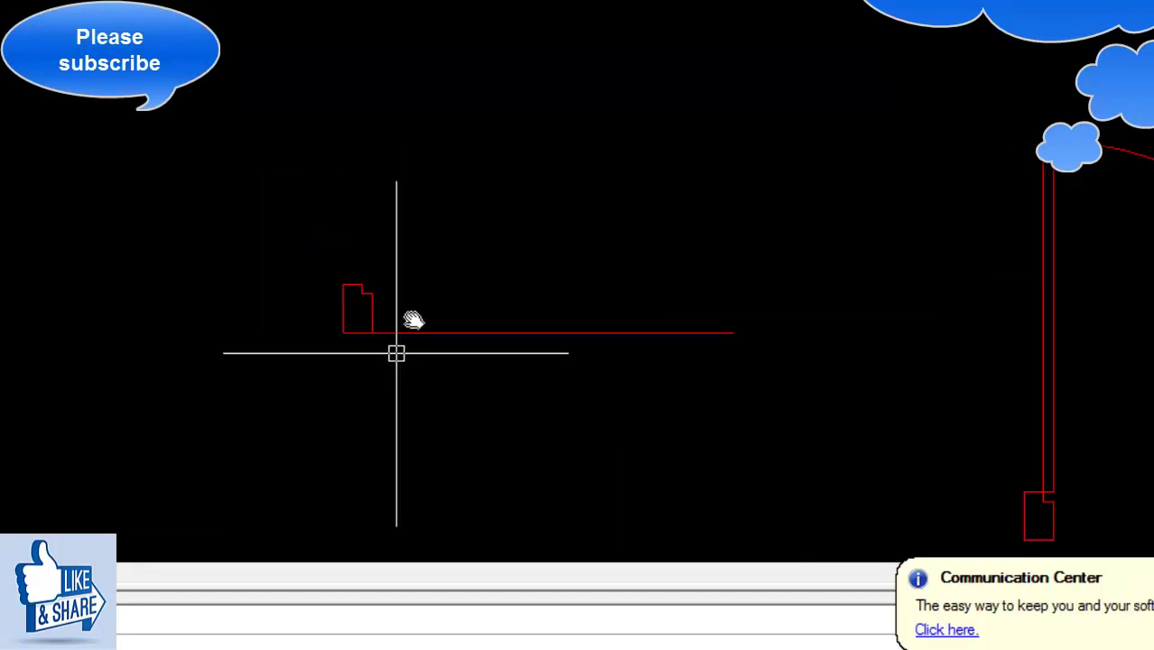
pyautogui.click(457, 203)
pyautogui.click(237, 421)
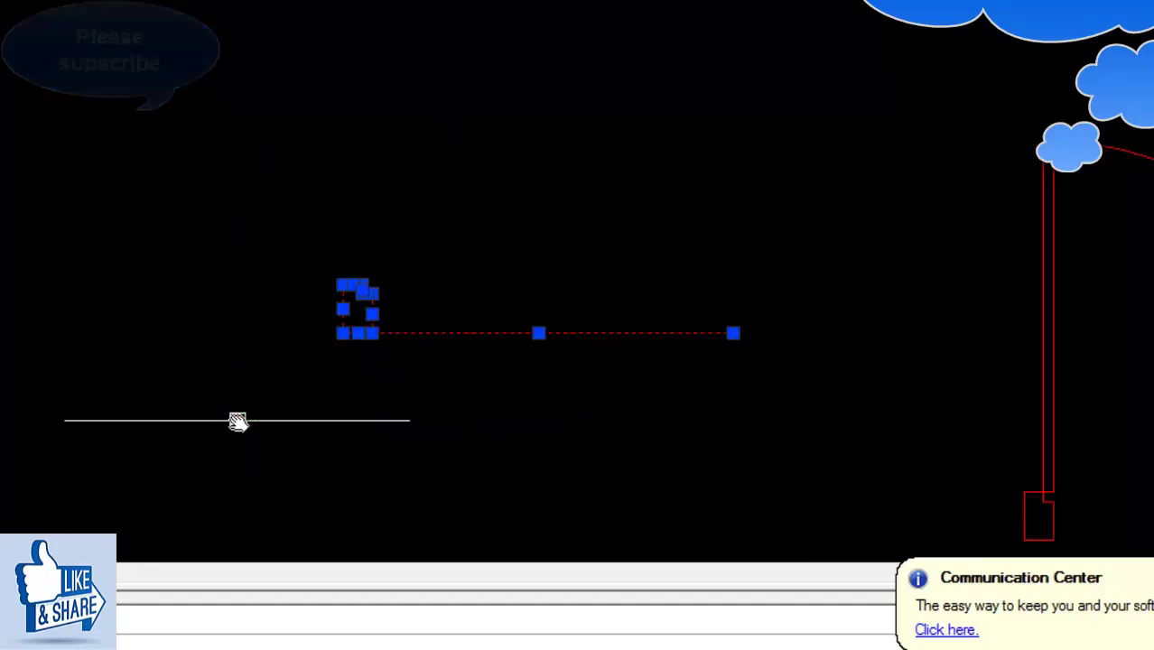
pyautogui.write('mi')
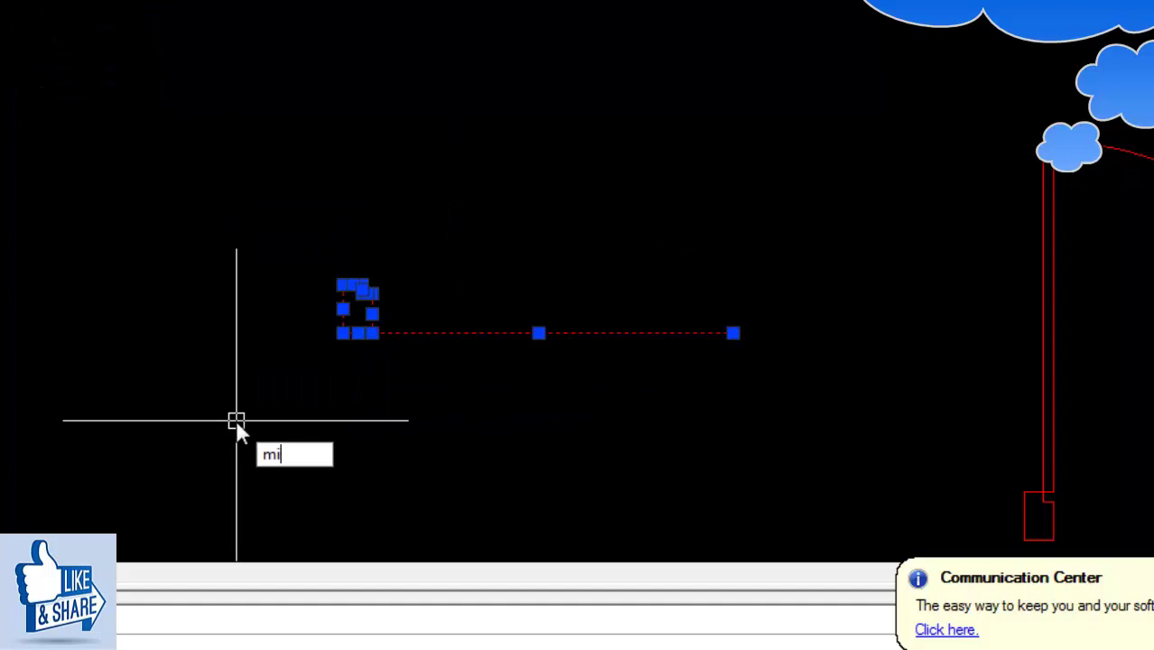
pyautogui.press('Return')
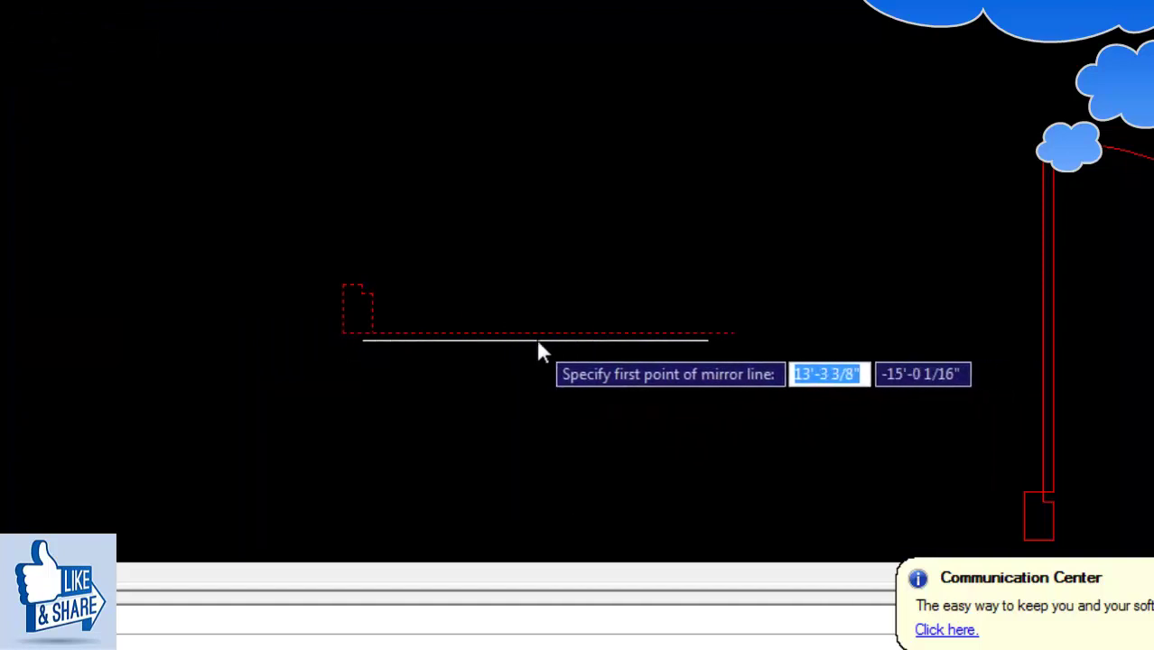
pyautogui.click(536, 335)
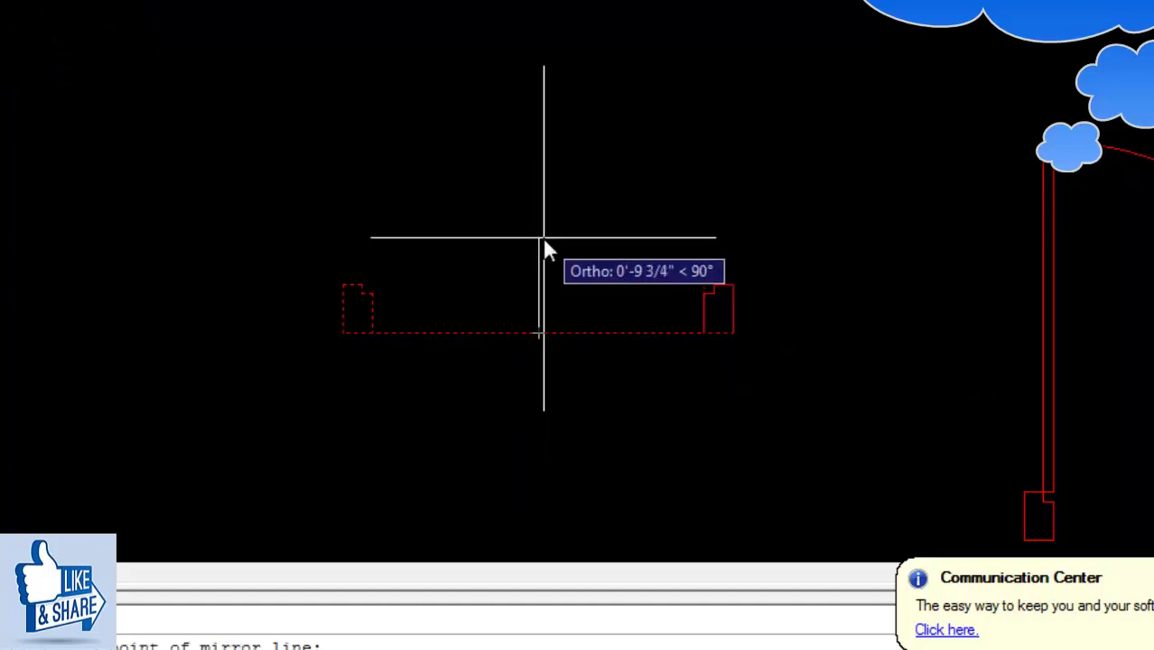
pyautogui.click(543, 238)
pyautogui.press('Return')
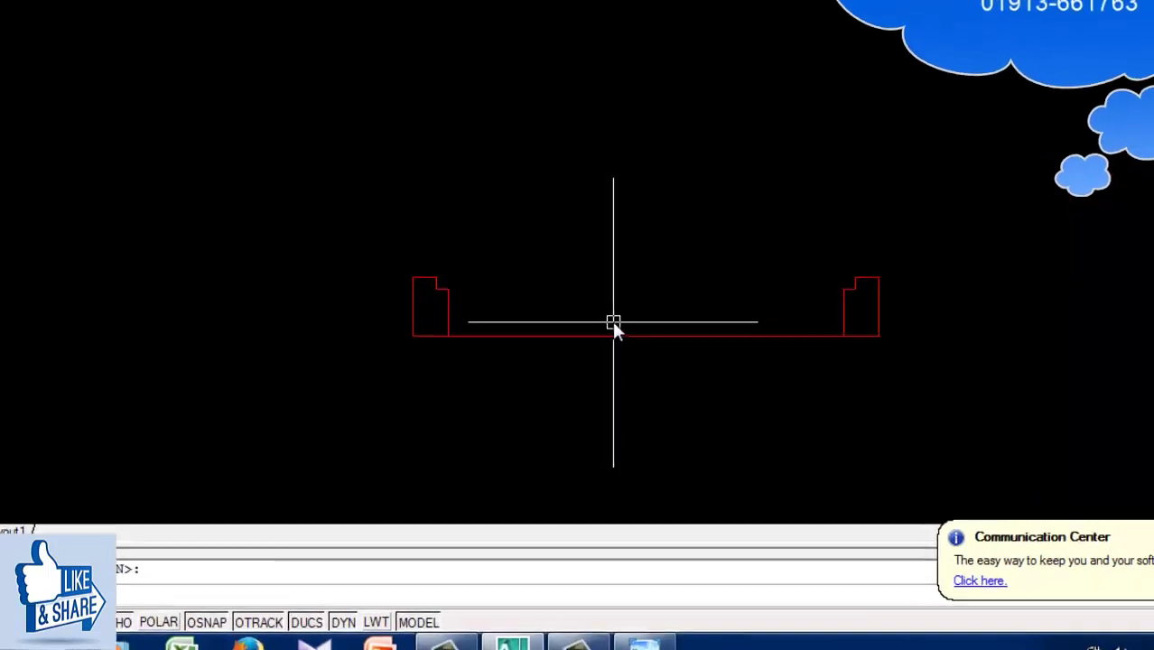
# Draw a circle centred on the left jamb's inner corner, its radius reaching the right jamb
pyautogui.scroll(2, 613, 323)
pyautogui.write('c')
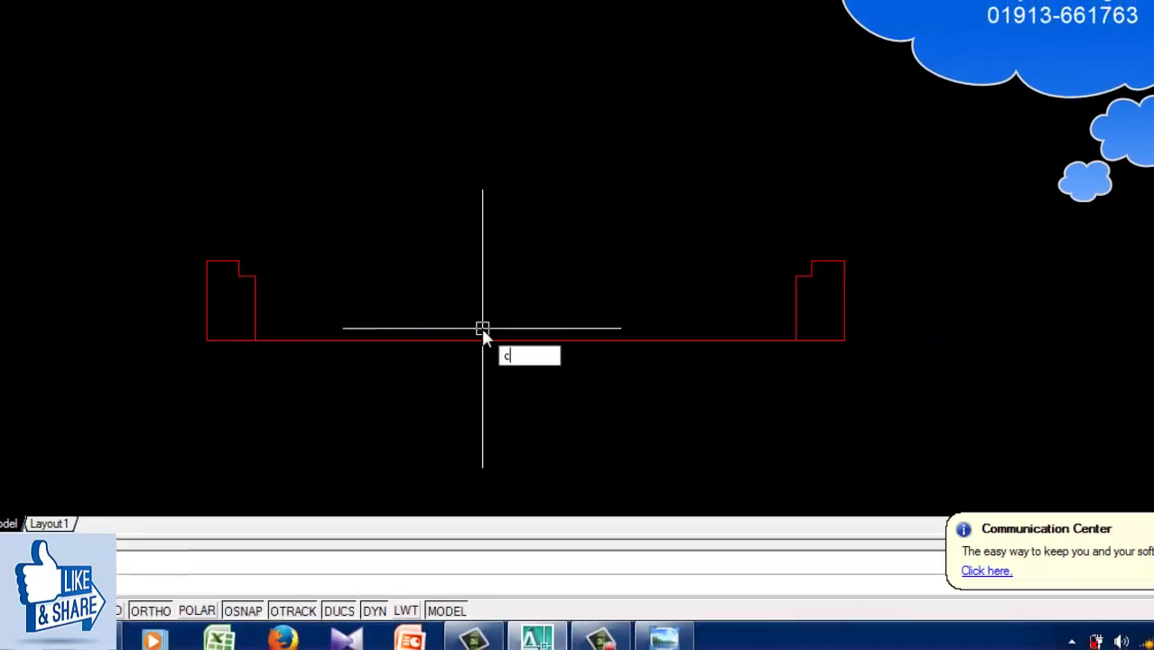
pyautogui.press('Return')
pyautogui.scroll(2, 245, 276)
pyautogui.scroll(2, 226, 267)
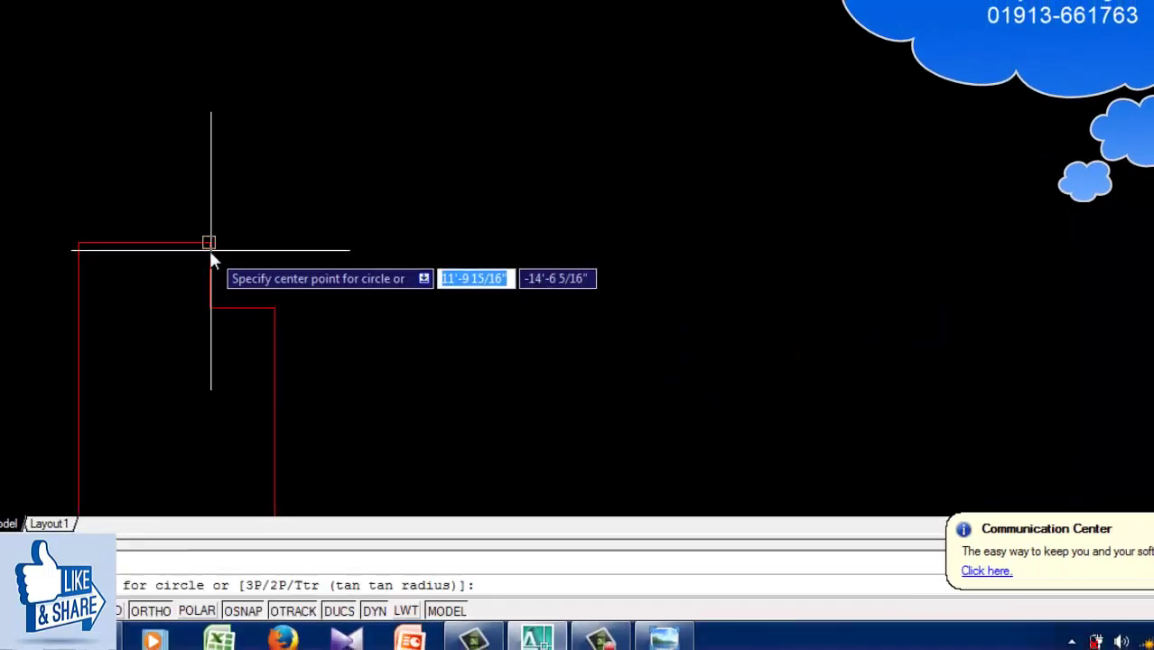
pyautogui.click(209, 244)
pyautogui.scroll(-2, 690, 261)
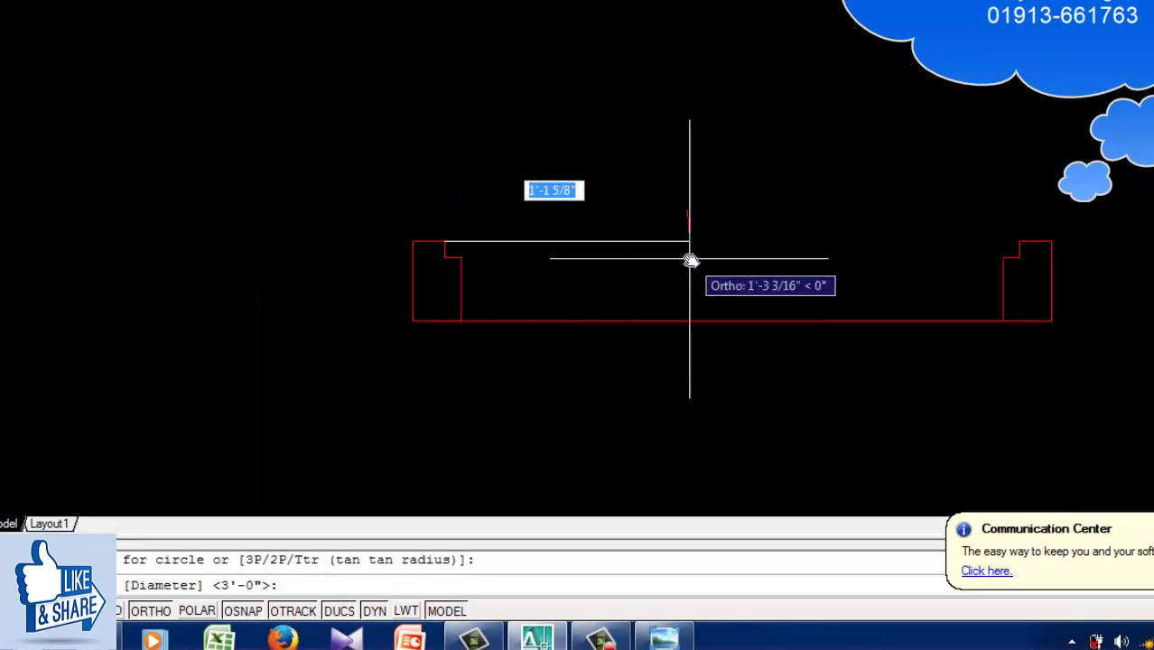
pyautogui.moveTo(690, 261); pyautogui.dragTo(648, 288, button='middle')
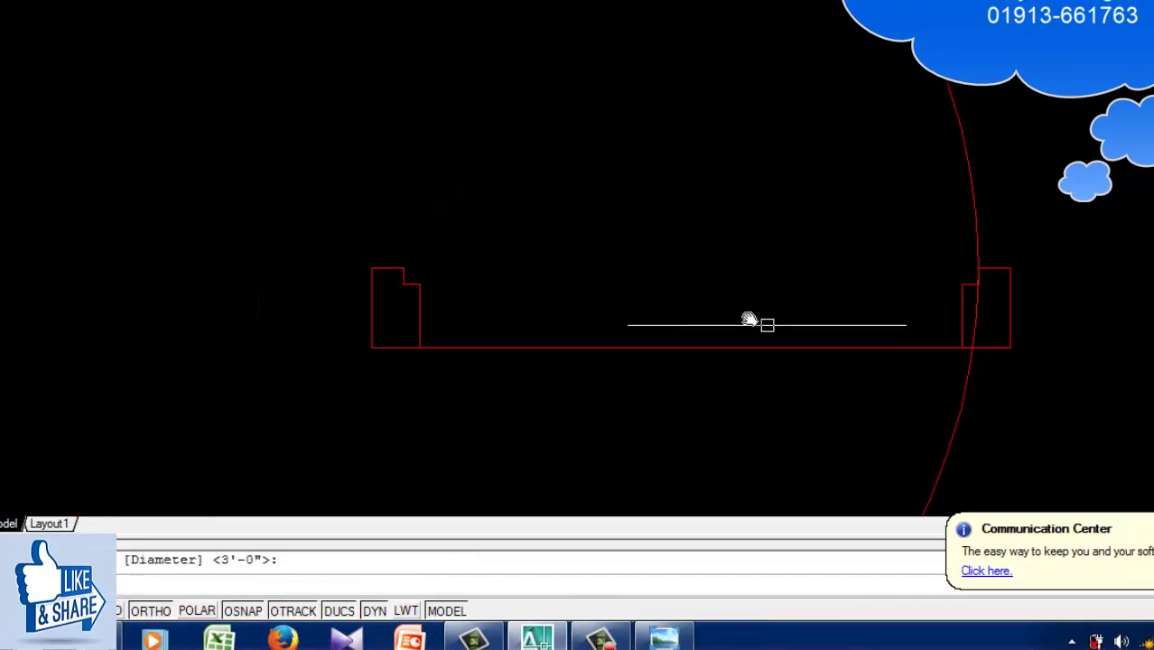
pyautogui.scroll(-4, 750, 321)
pyautogui.scroll(2, 766, 365)
pyautogui.moveTo(728, 378); pyautogui.dragTo(699, 299, button='middle')
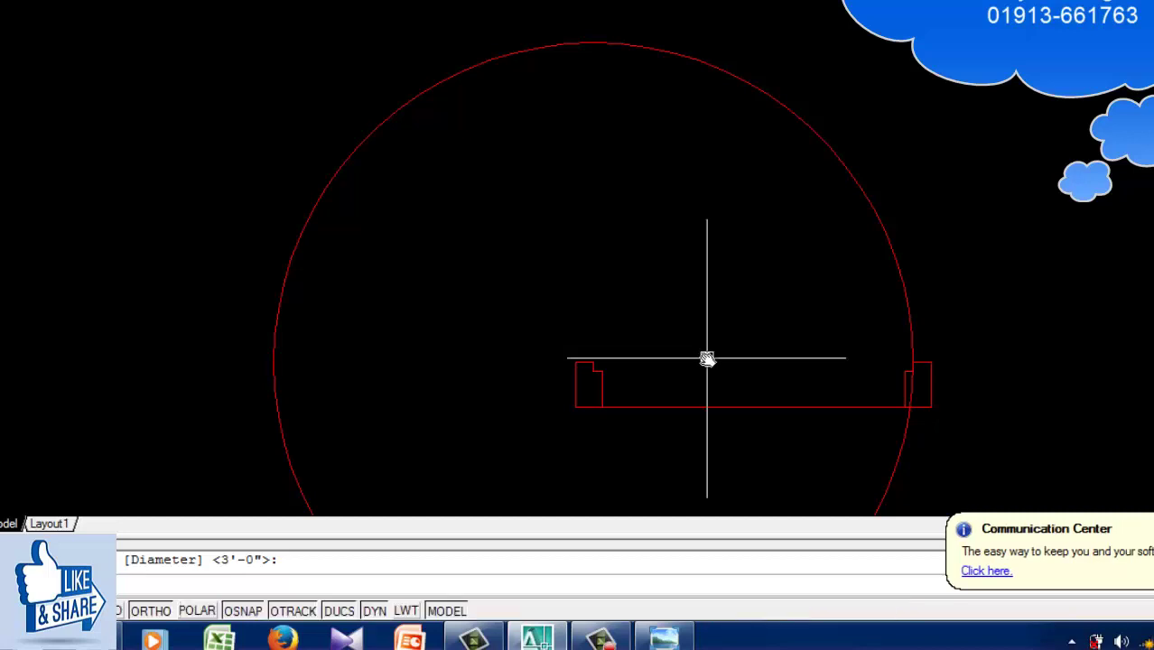
pyautogui.scroll(-2, 703, 316)
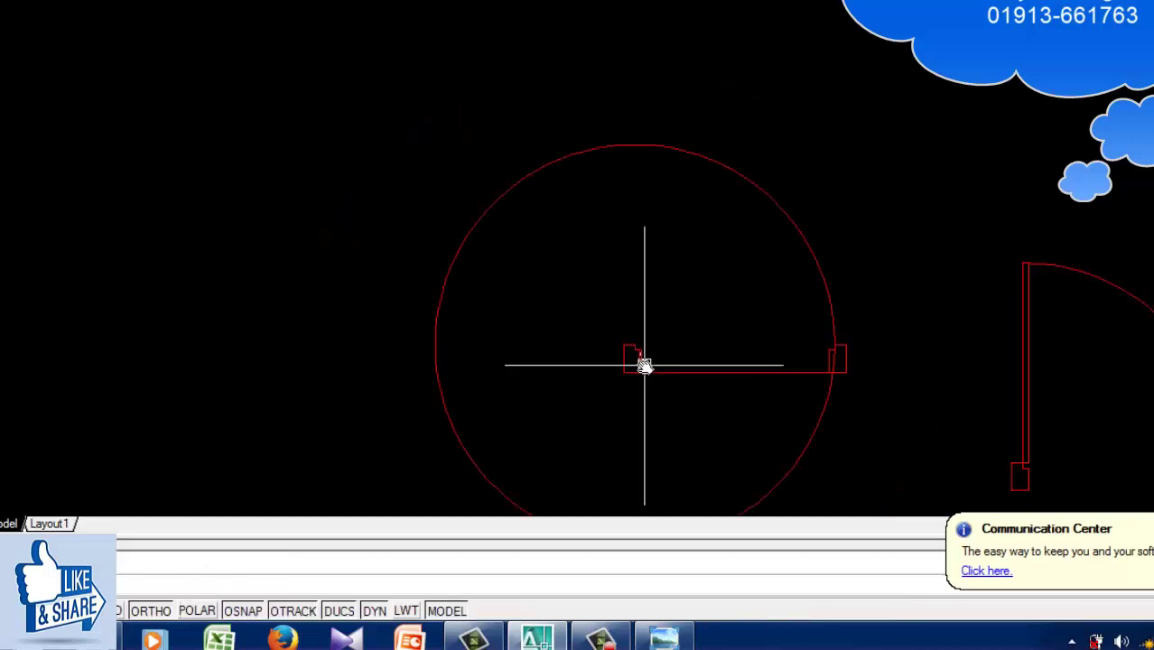
pyautogui.write('ex')
# Extend the jamb line and the door leaf up to the circle
pyautogui.press('Return')
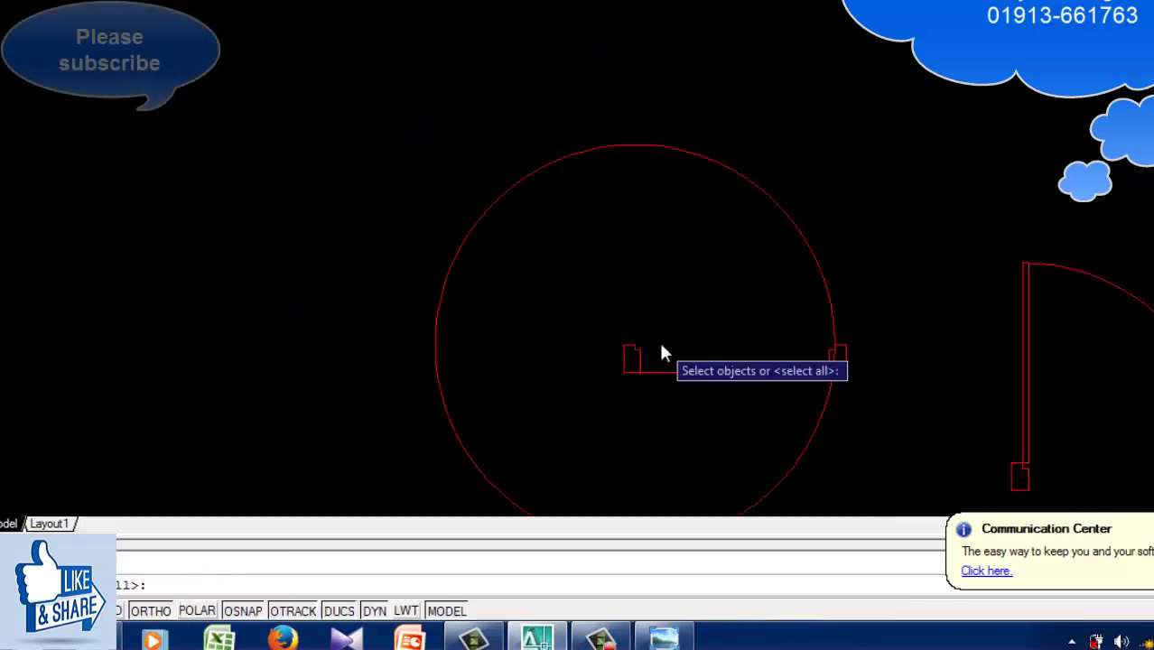
pyautogui.press('Return')
pyautogui.click(635, 342)
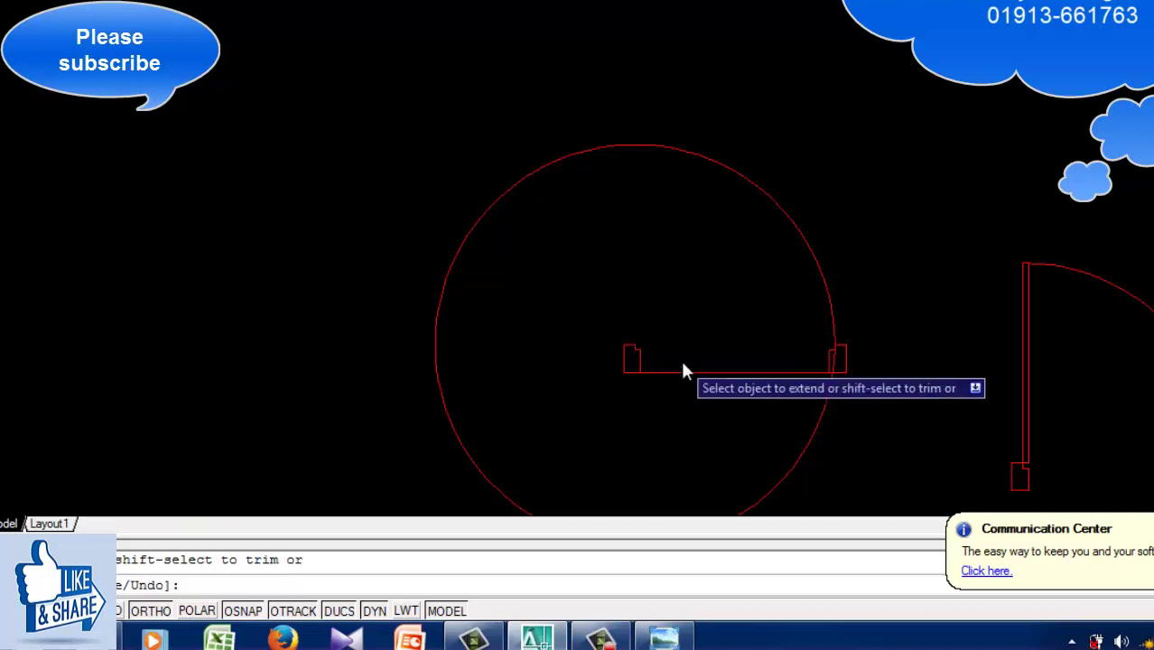
pyautogui.scroll(5, 632, 336)
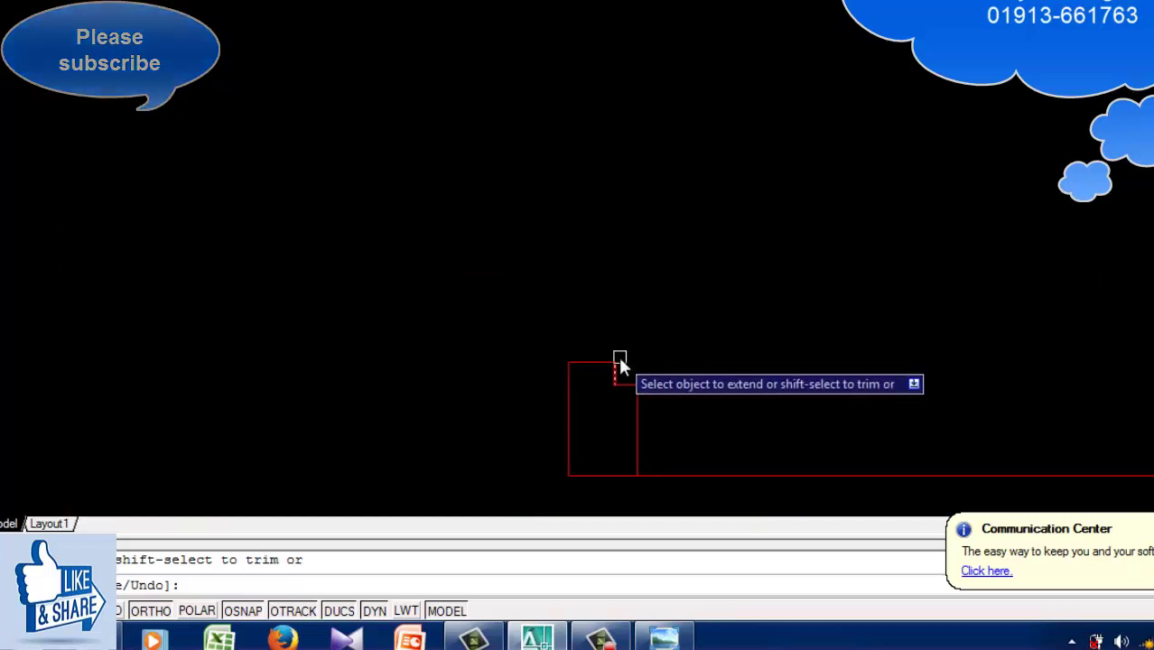
pyautogui.scroll(-5, 617, 356)
pyautogui.click(614, 357)
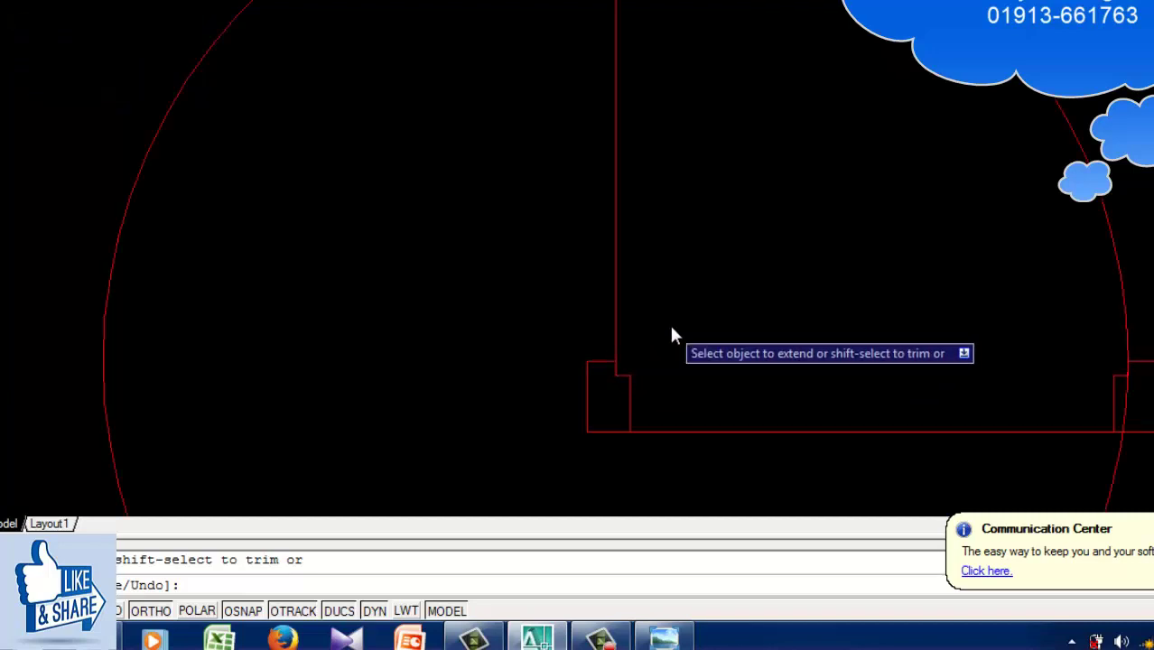
pyautogui.scroll(-2, 672, 336)
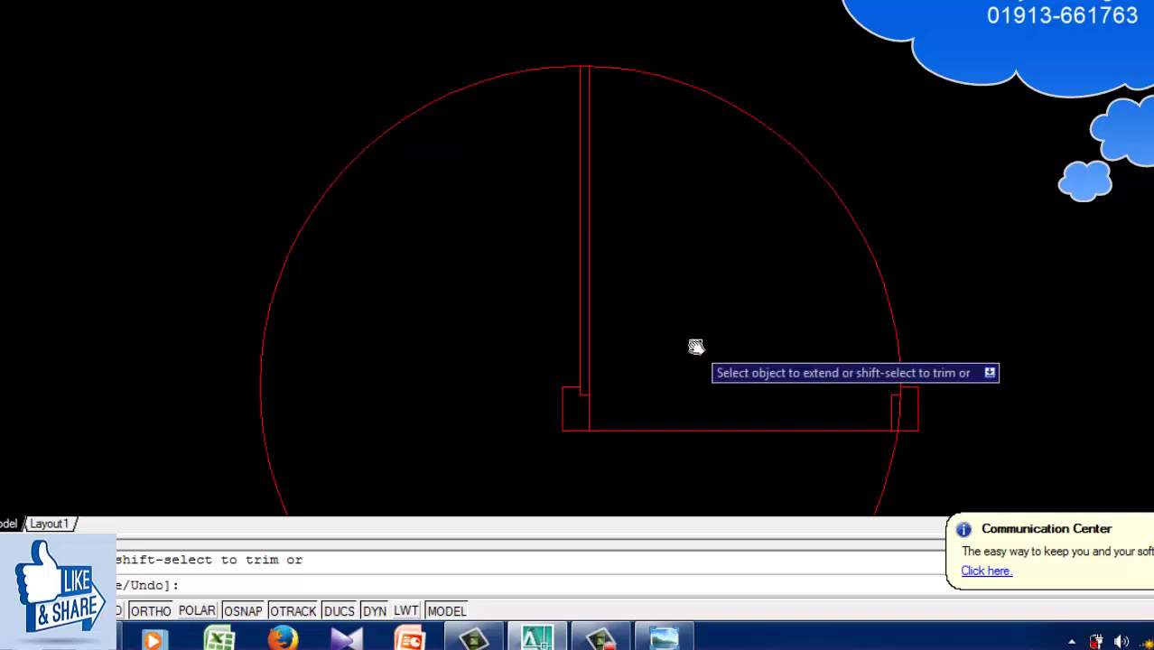
pyautogui.scroll(-3, 722, 325)
pyautogui.scroll(2, 722, 318)
pyautogui.moveTo(727, 322); pyautogui.dragTo(716, 335, button='middle')
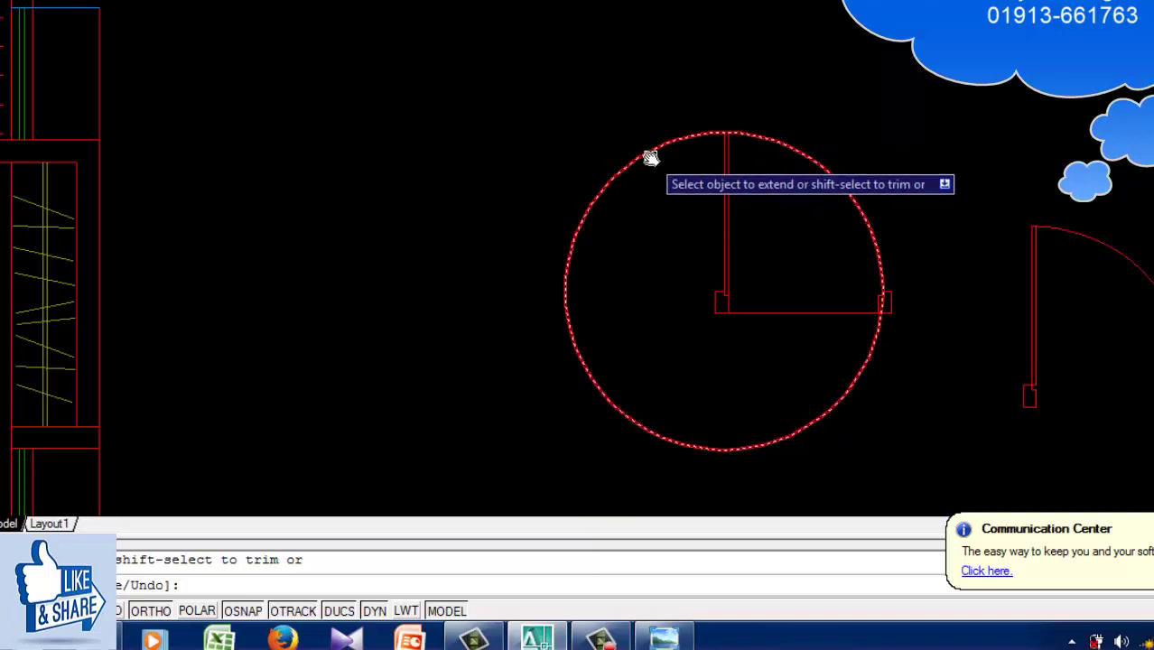
# Trim the circle to a quarter swing arc and remove the leftover line segment at the jamb
pyautogui.click(805, 311)
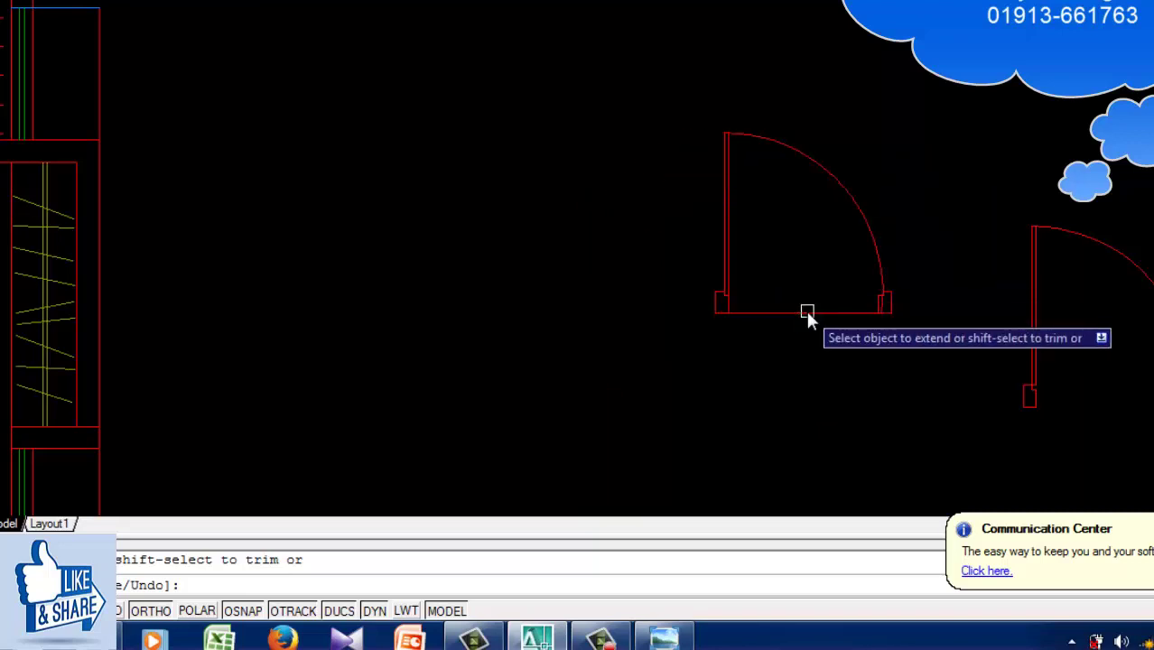
pyautogui.scroll(2, 887, 307)
pyautogui.scroll(4, 849, 320)
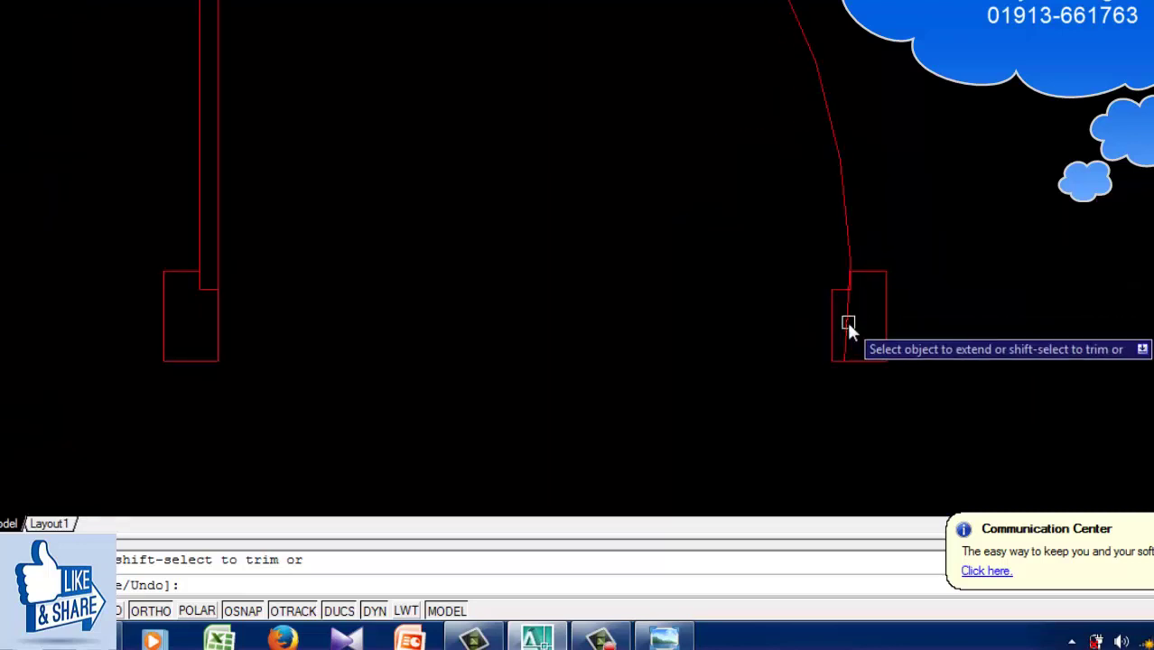
pyautogui.click(847, 316)
pyautogui.scroll(-2, 328, 290)
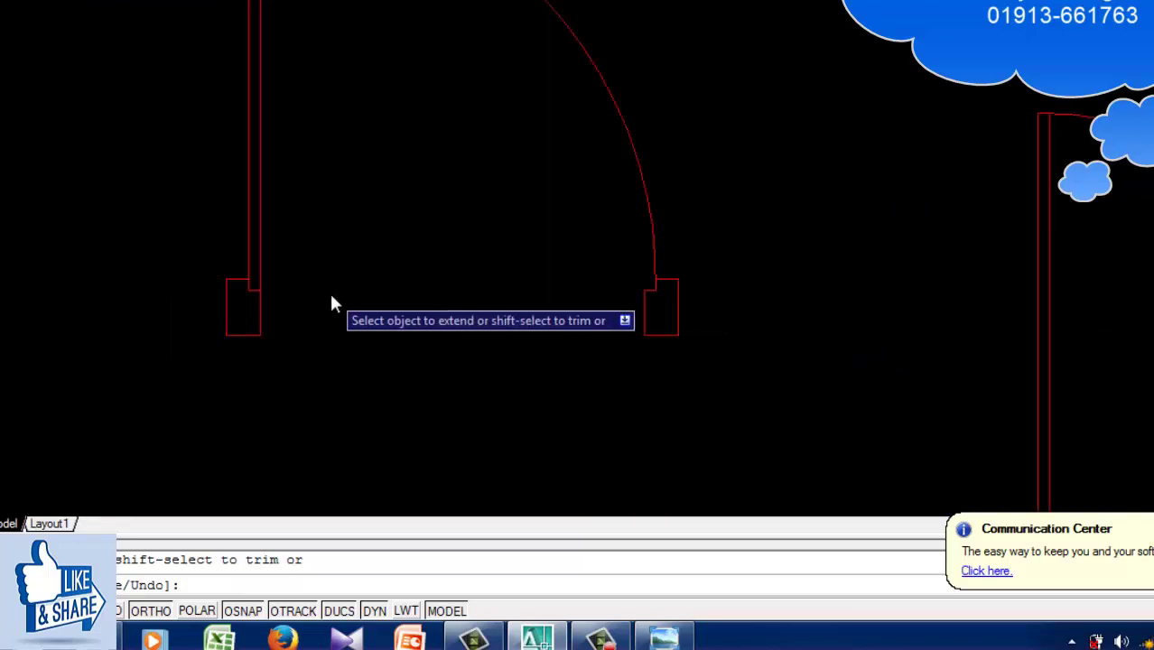
pyautogui.scroll(-2, 329, 290)
pyautogui.moveTo(328, 290); pyautogui.dragTo(539, 355, button='middle')
pyautogui.scroll(2, 540, 355)
pyautogui.scroll(4, 482, 363)
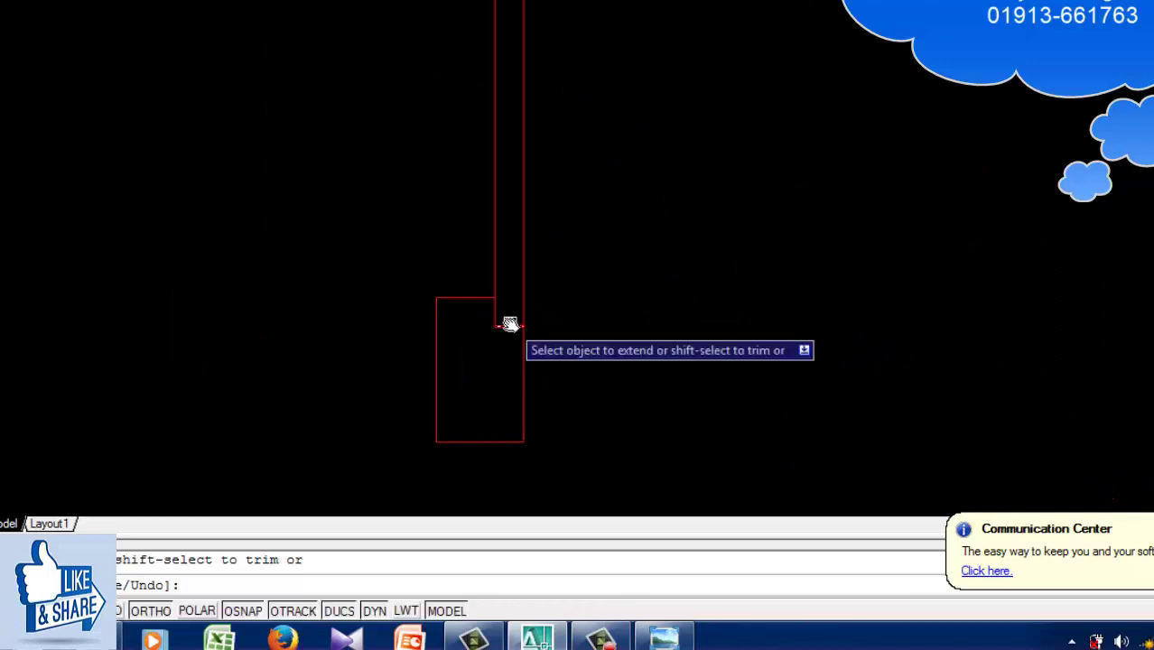
pyautogui.scroll(4, 508, 325)
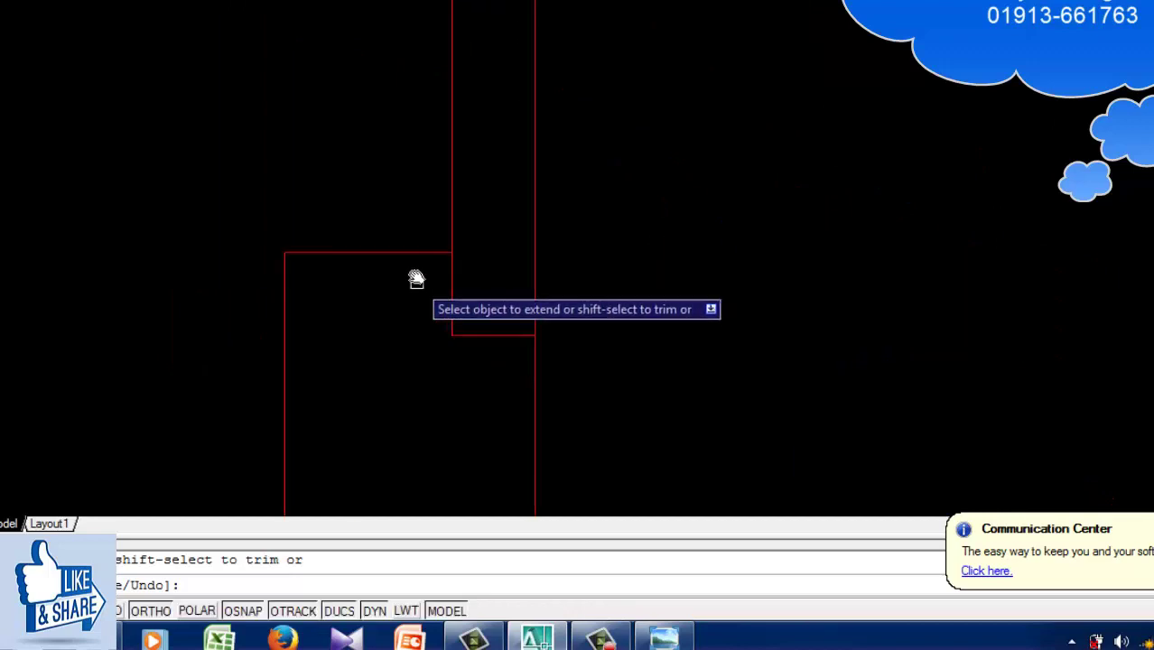
pyautogui.keyDown('shift'); pyautogui.click(533, 286); pyautogui.keyUp('shift')
pyautogui.scroll(-4, 824, 294)
# Pan and zoom across the floor plan and dining area to review the new door
pyautogui.moveTo(825, 294); pyautogui.dragTo(769, 334, button='middle')
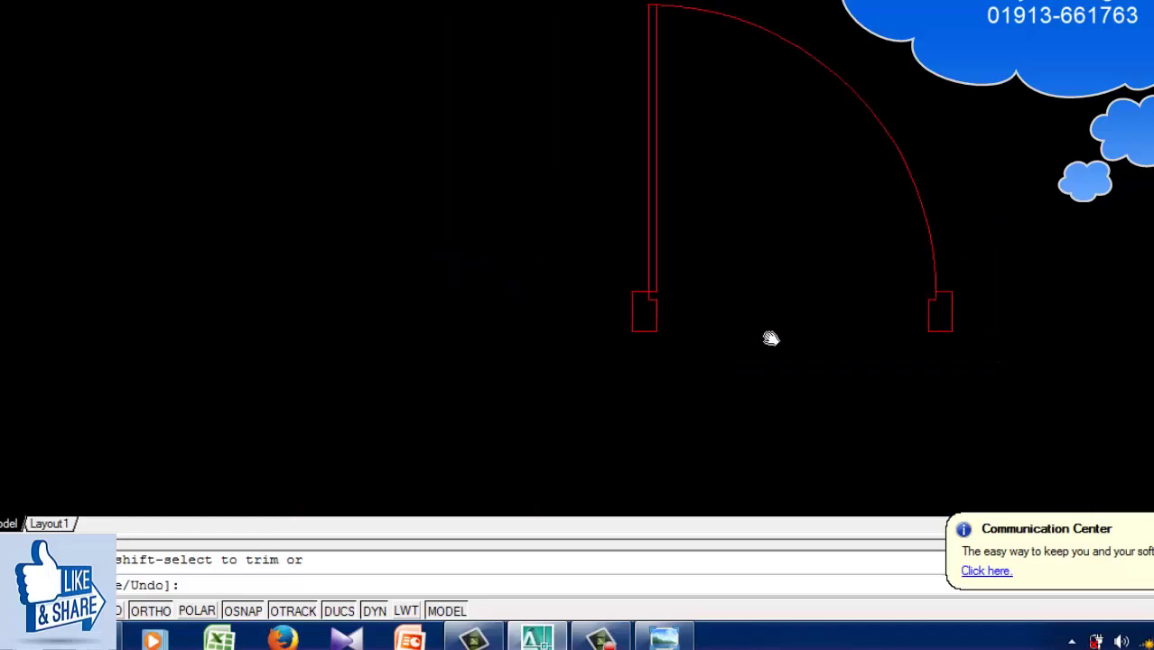
pyautogui.scroll(-4, 813, 329)
pyautogui.moveTo(862, 326); pyautogui.dragTo(754, 319, button='middle')
pyautogui.scroll(4, 713, 323)
pyautogui.moveTo(669, 327)
pyautogui.mouseDown(button='middle')
pyautogui.moveTo(792, 336)
pyautogui.moveTo(788, 363)
pyautogui.mouseUp(button='middle')
pyautogui.scroll(-4, 773, 338)
pyautogui.scroll(3, 792, 336)
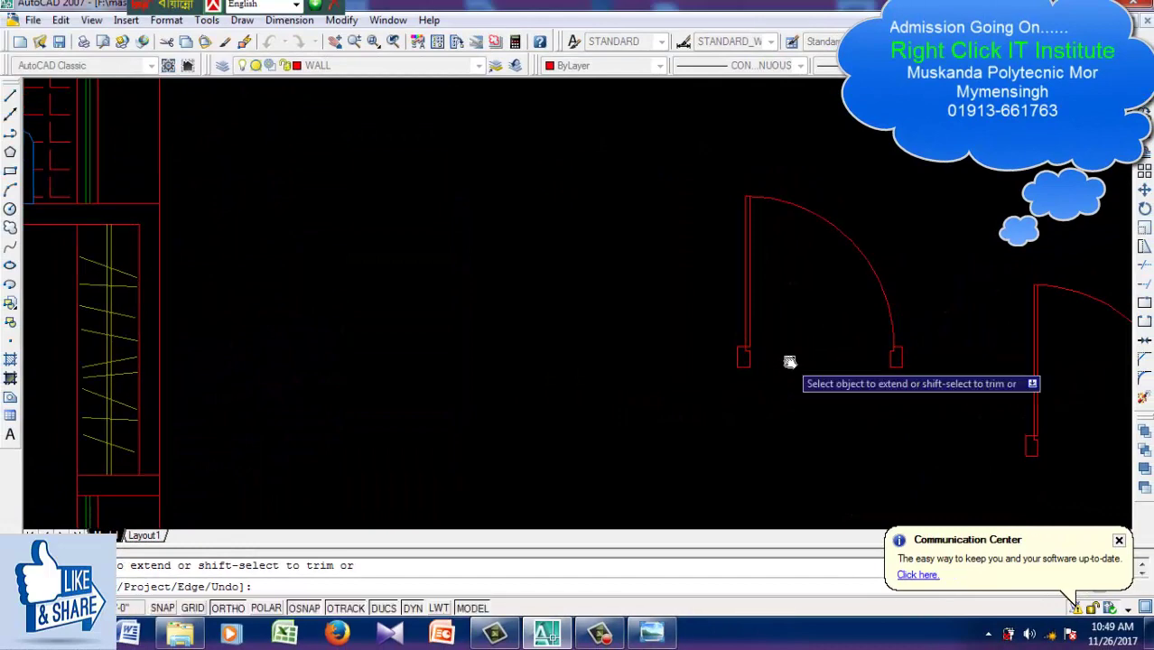
pyautogui.scroll(-3, 794, 348)
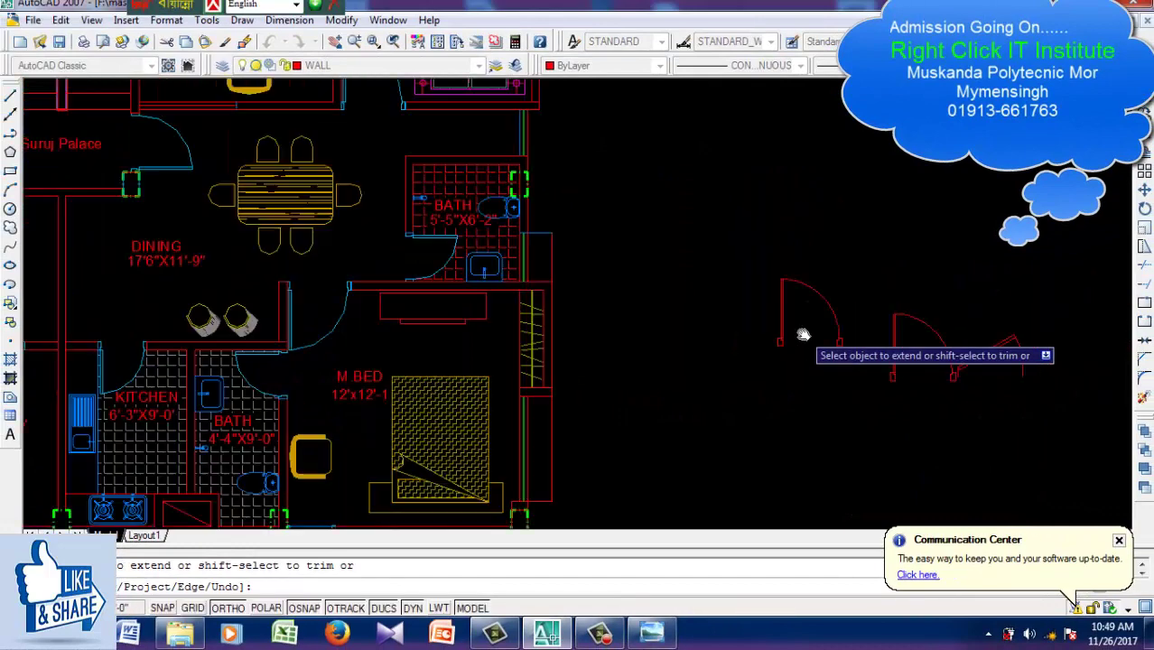
pyautogui.scroll(-2, 437, 327)
pyautogui.scroll(4, 454, 266)
pyautogui.moveTo(453, 266); pyautogui.dragTo(577, 341, button='middle')
pyautogui.scroll(-3, 577, 341)
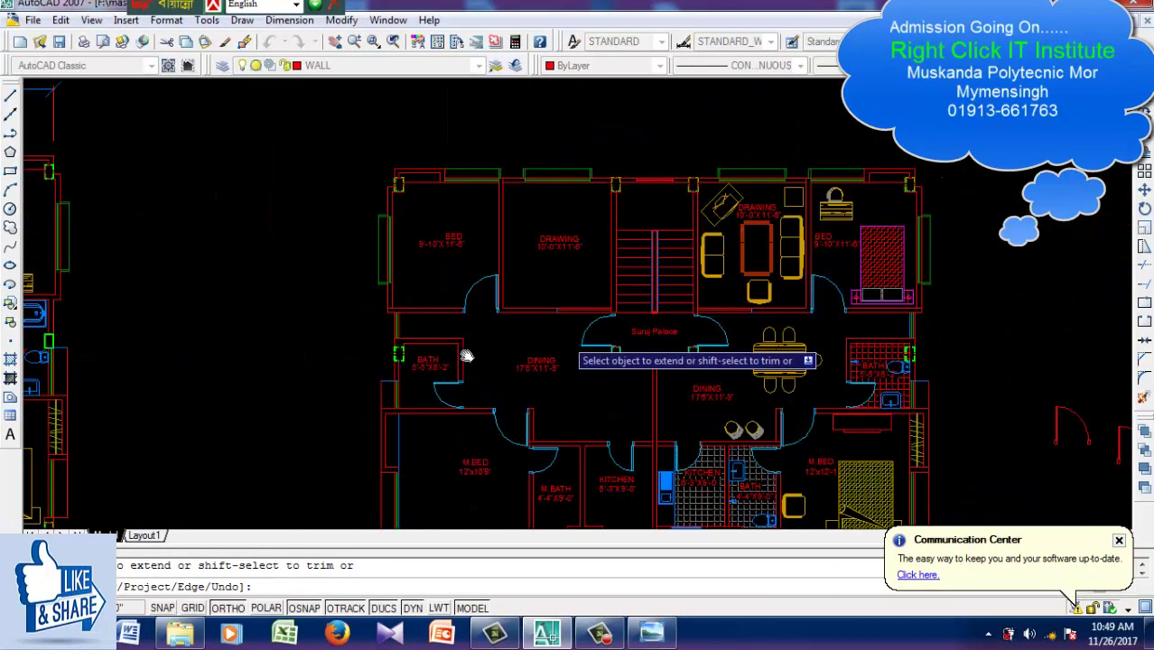
pyautogui.moveTo(234, 359); pyautogui.dragTo(415, 359, button='middle')
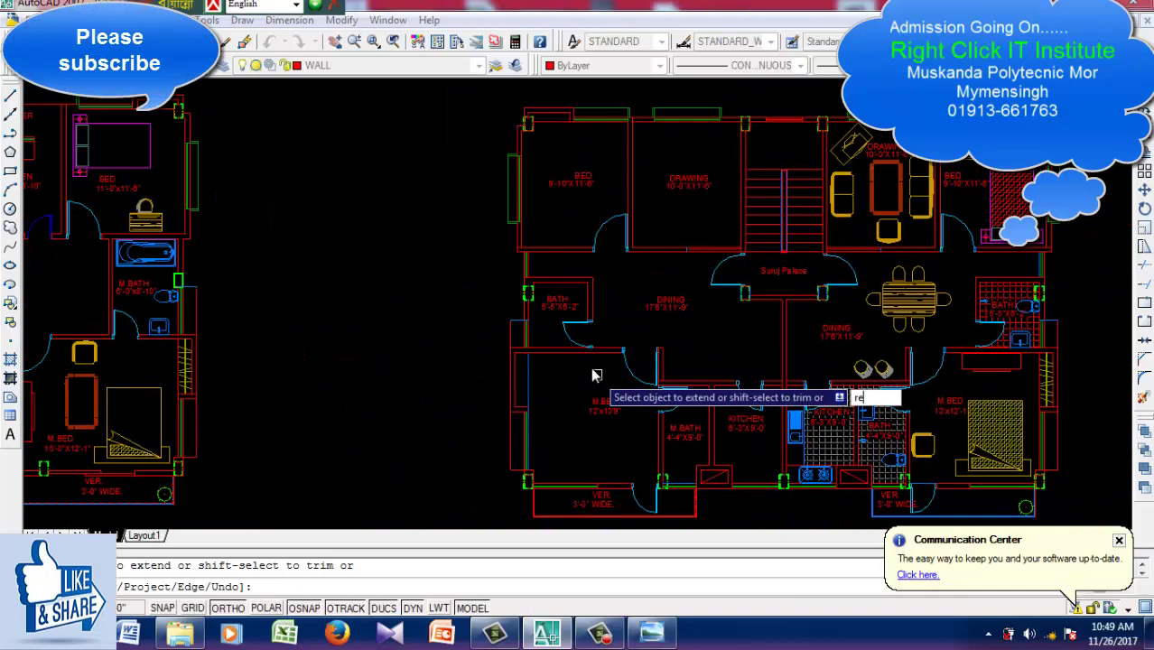
pyautogui.scroll(5, 664, 357)
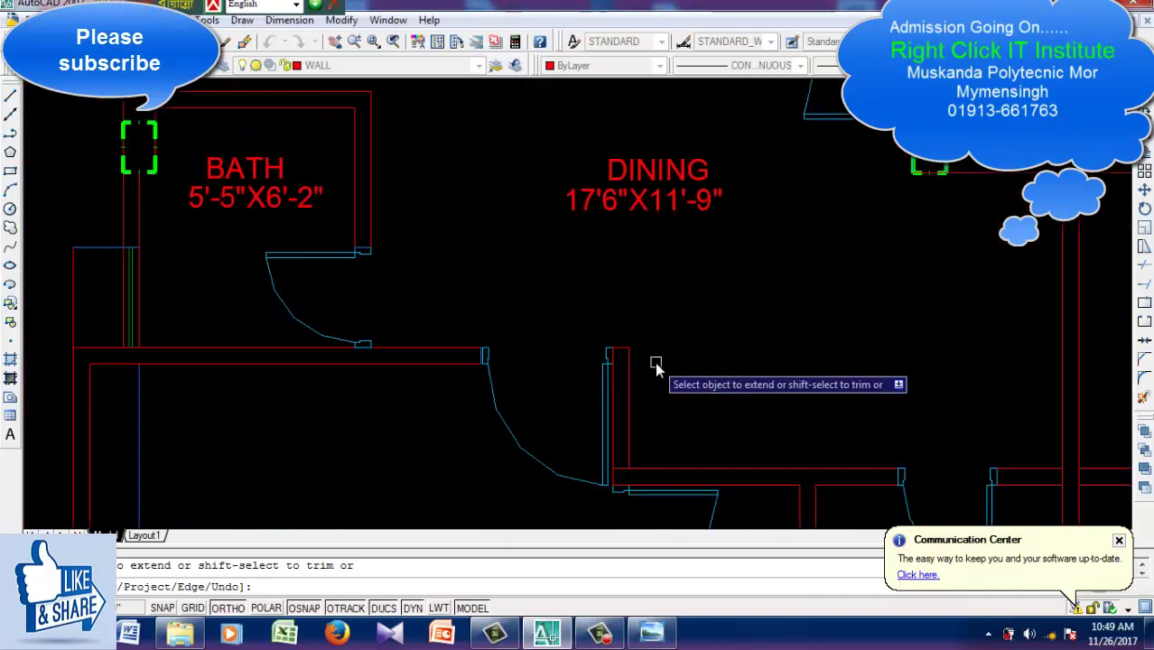
pyautogui.scroll(-8, 440, 373)
pyautogui.scroll(1, 438, 373)
pyautogui.scroll(5, 399, 260)
# Bring both floor plans and the door symbols into view, then cancel the extend command
pyautogui.moveTo(399, 260)
pyautogui.mouseDown(button='middle')
pyautogui.moveTo(657, 374)
pyautogui.moveTo(516, 338)
pyautogui.mouseUp(button='middle')
pyautogui.scroll(-6, 618, 339)
pyautogui.scroll(1, 690, 335)
pyautogui.scroll(5, 664, 338)
pyautogui.scroll(-3, 767, 314)
pyautogui.moveTo(767, 314); pyautogui.dragTo(468, 341, button='middle')
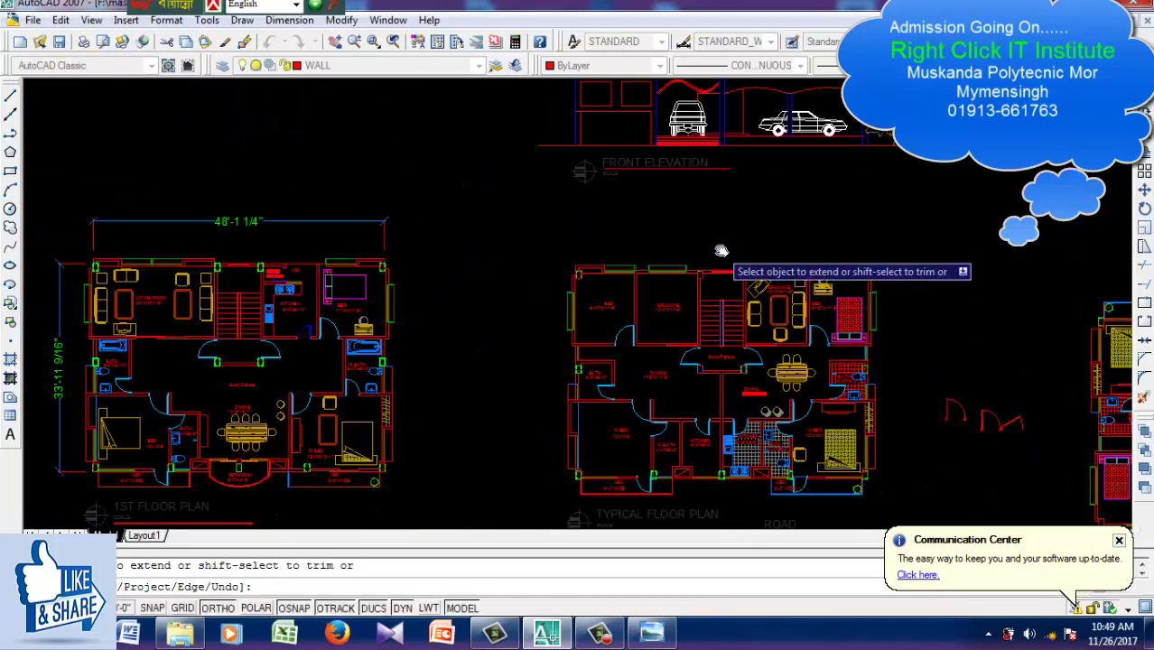
pyautogui.scroll(-4, 772, 349)
pyautogui.scroll(3, 733, 394)
pyautogui.moveTo(733, 394); pyautogui.dragTo(412, 376, button='middle')
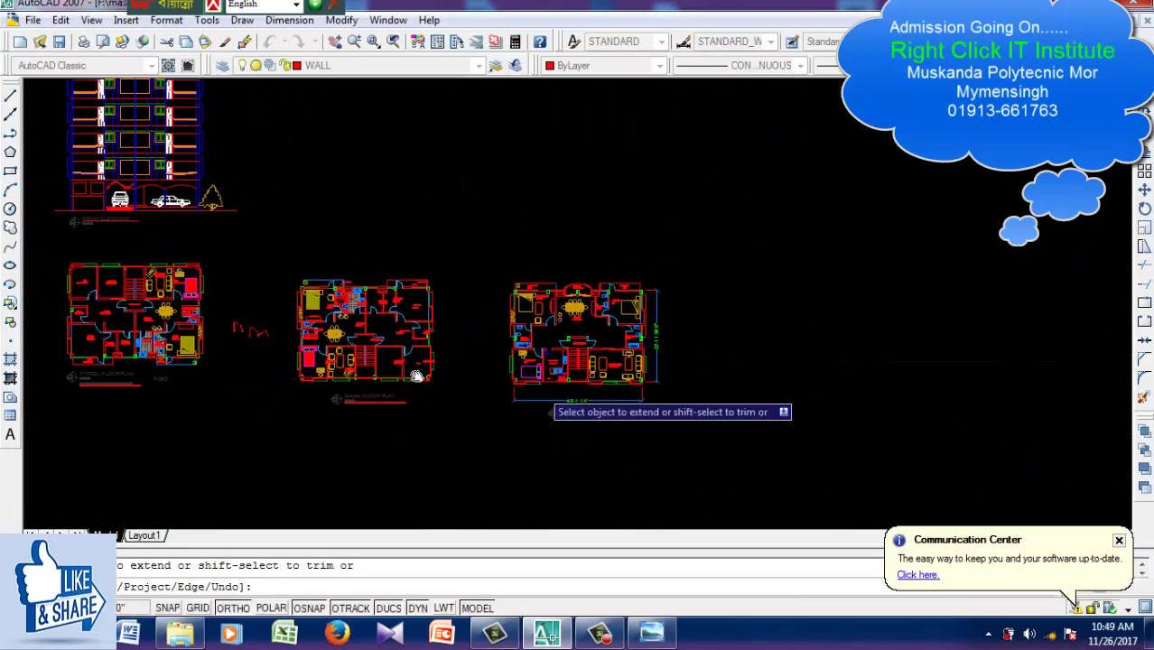
pyautogui.moveTo(255, 331); pyautogui.dragTo(549, 400, button='middle')
pyautogui.scroll(5, 549, 397)
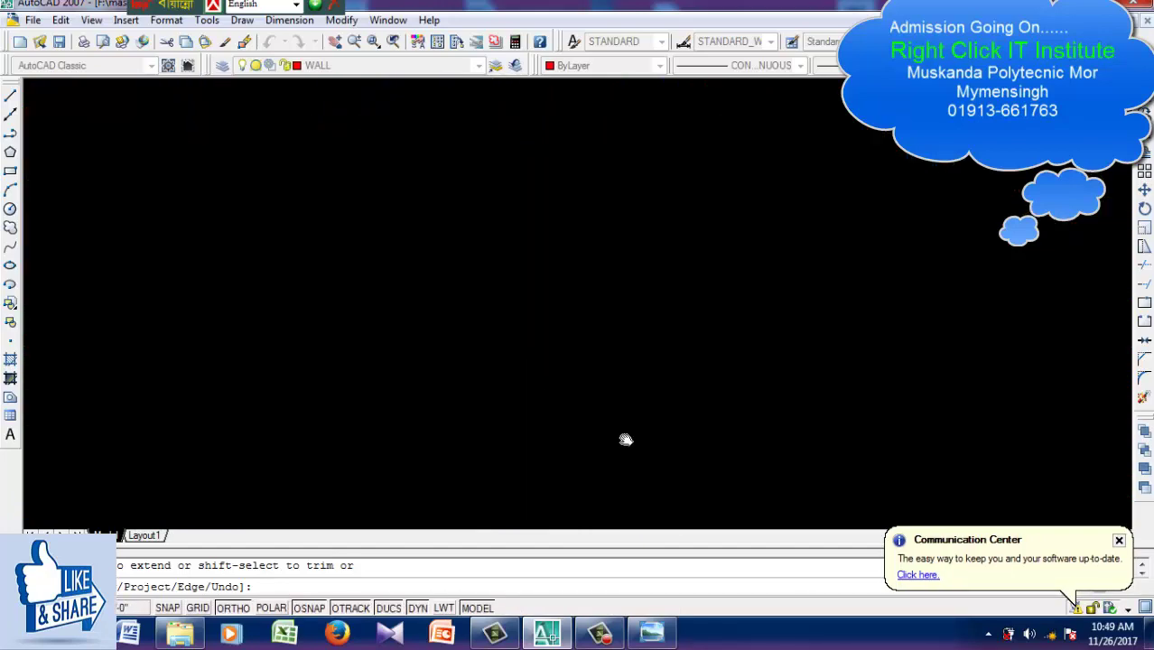
pyautogui.scroll(1, 646, 404)
pyautogui.scroll(2, 656, 407)
pyautogui.press('Escape')
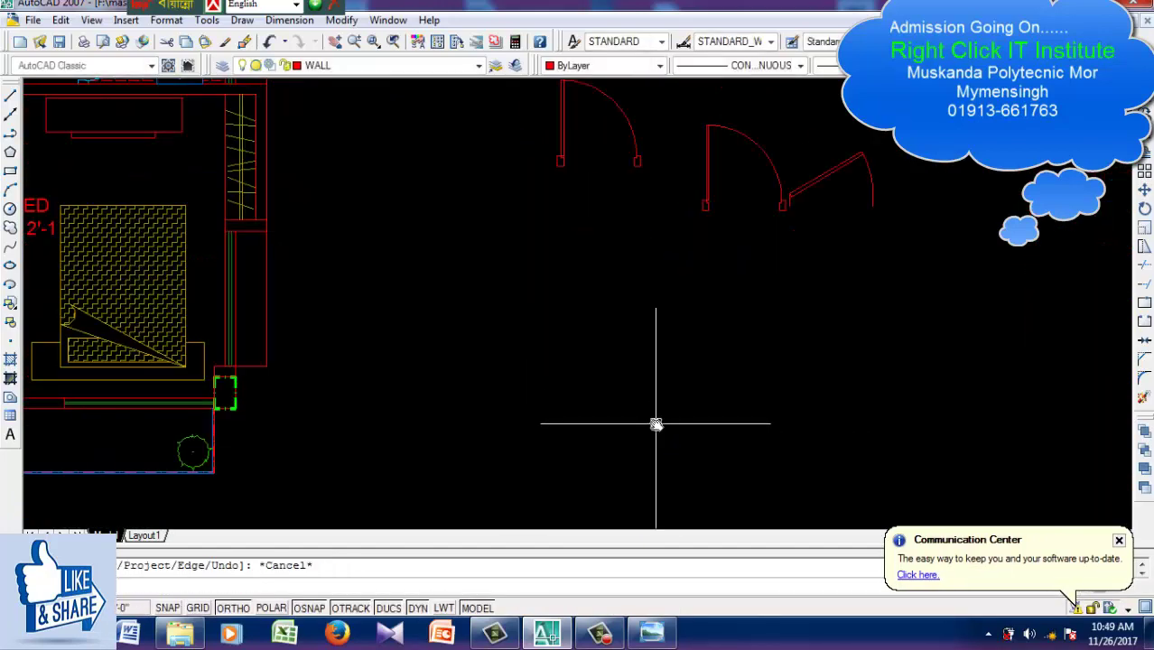
# Begin a new jamb outline with 5-unit and 2-unit segments
pyautogui.press('l')
pyautogui.press('Return')
pyautogui.click(620, 434)
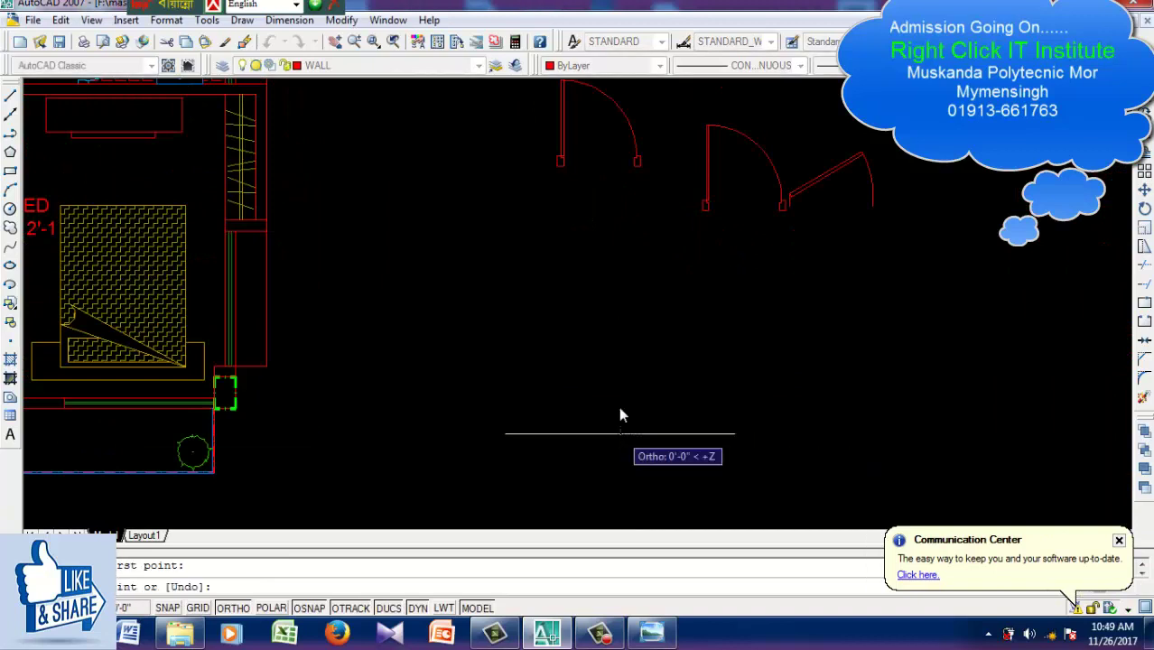
pyautogui.write('5')
pyautogui.press('Return')
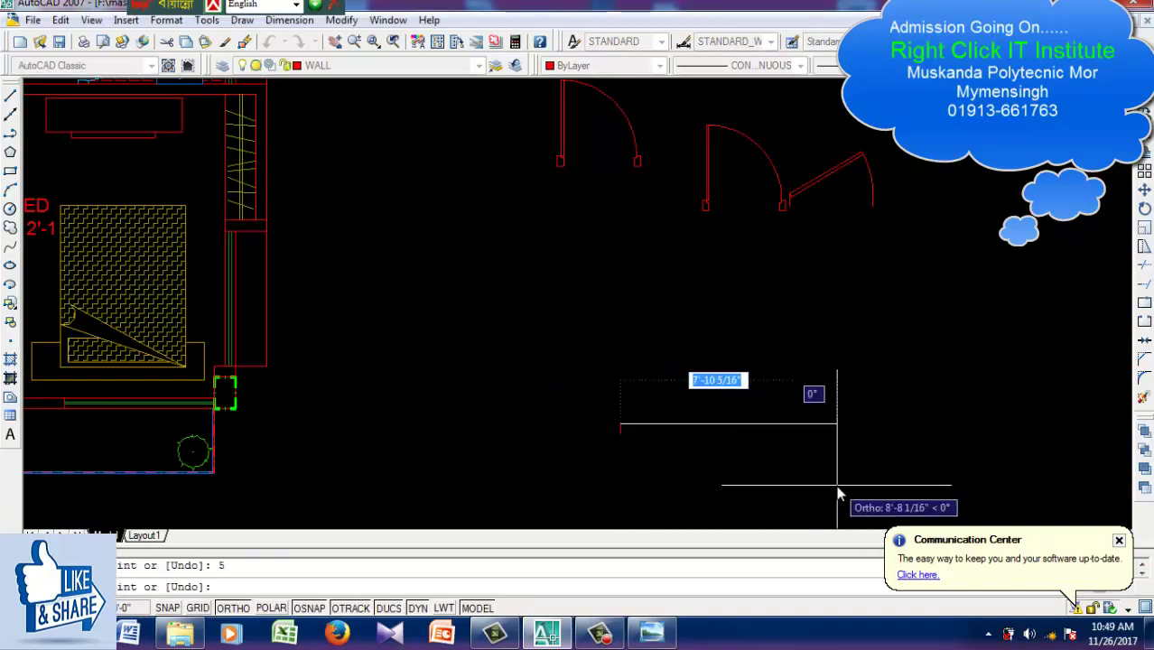
pyautogui.write('2')
pyautogui.press('Return')
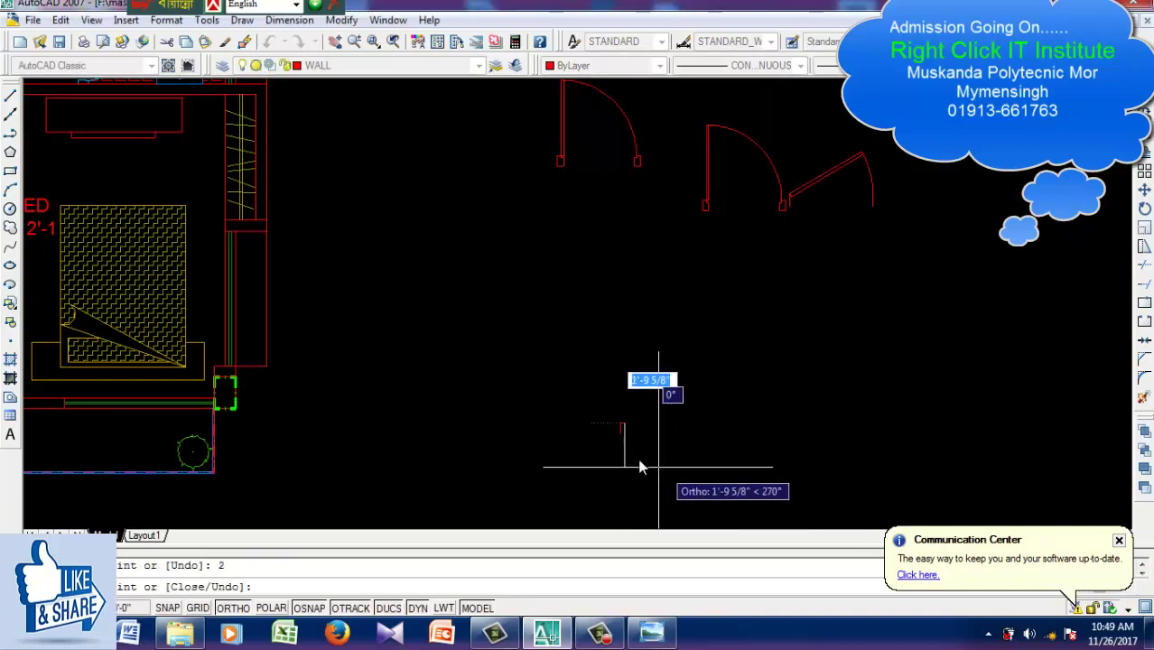
pyautogui.scroll(2, 642, 461)
pyautogui.moveTo(641, 461); pyautogui.dragTo(654, 329, button='middle')
pyautogui.scroll(2, 636, 394)
pyautogui.moveTo(623, 263); pyautogui.dragTo(609, 467, button='middle')
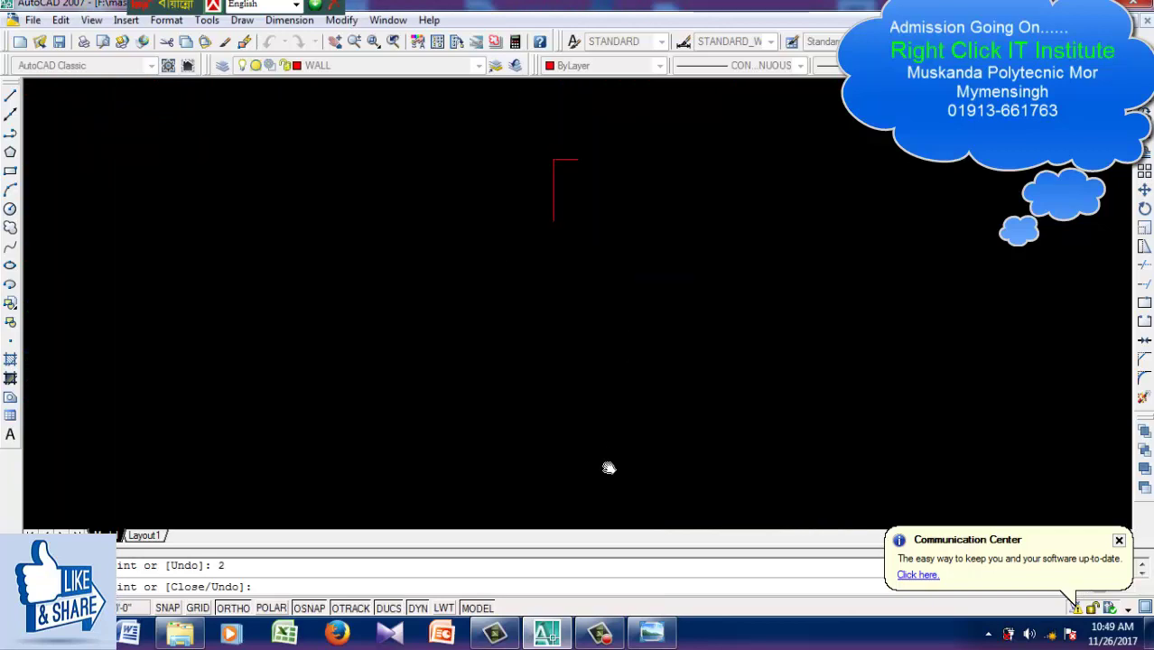
# Complete the jamb outline with 1, 1, 4, 3 and 3-unit segments
pyautogui.write('1')
pyautogui.press('Return')
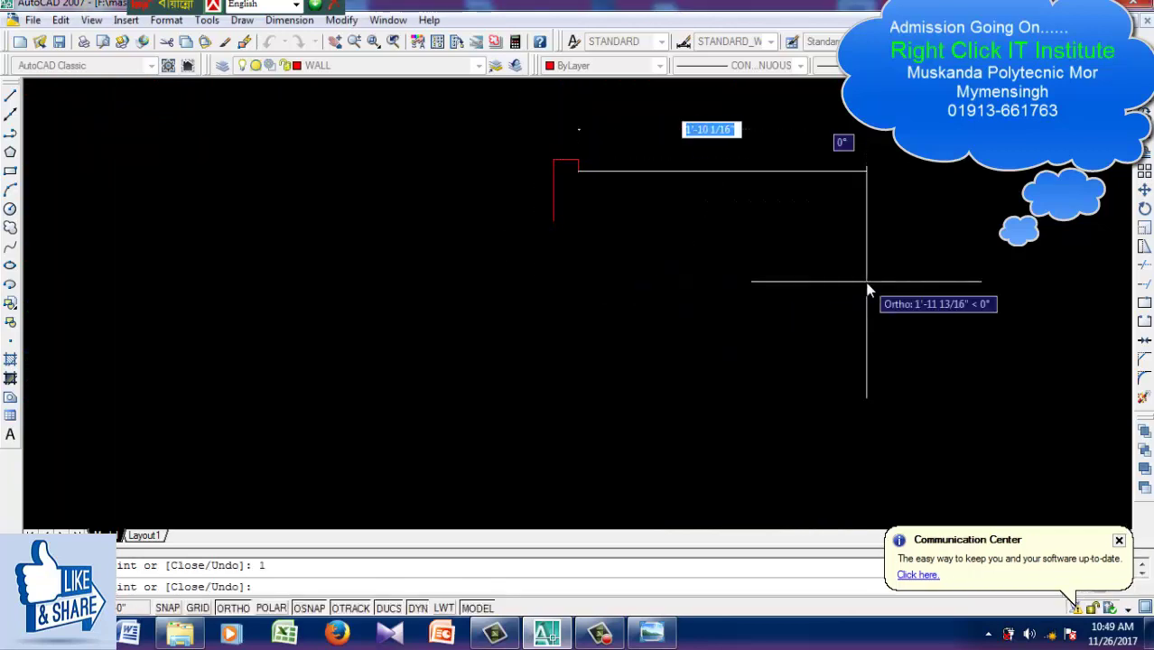
pyautogui.write('1')
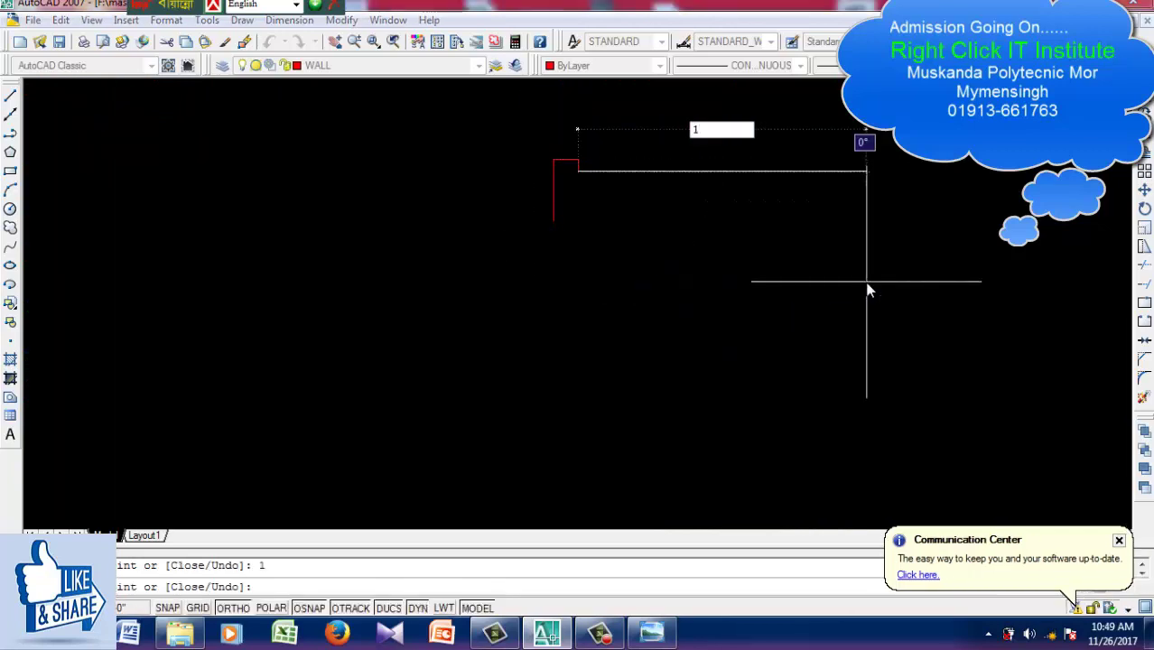
pyautogui.press('Return')
pyautogui.write('4')
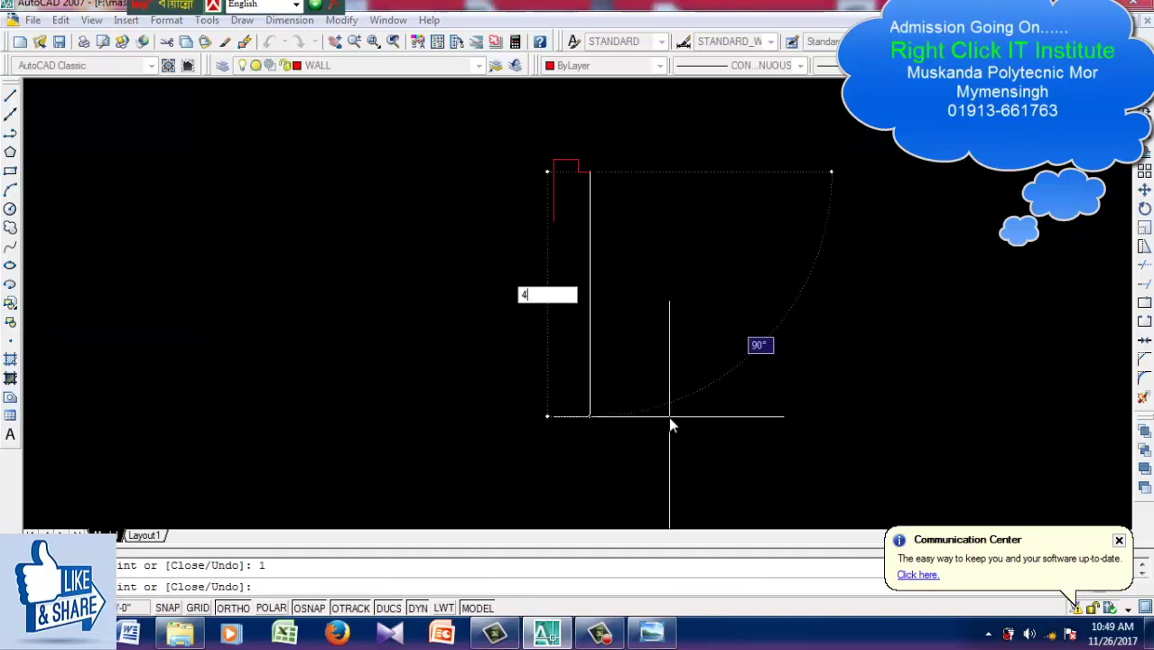
pyautogui.press('Return')
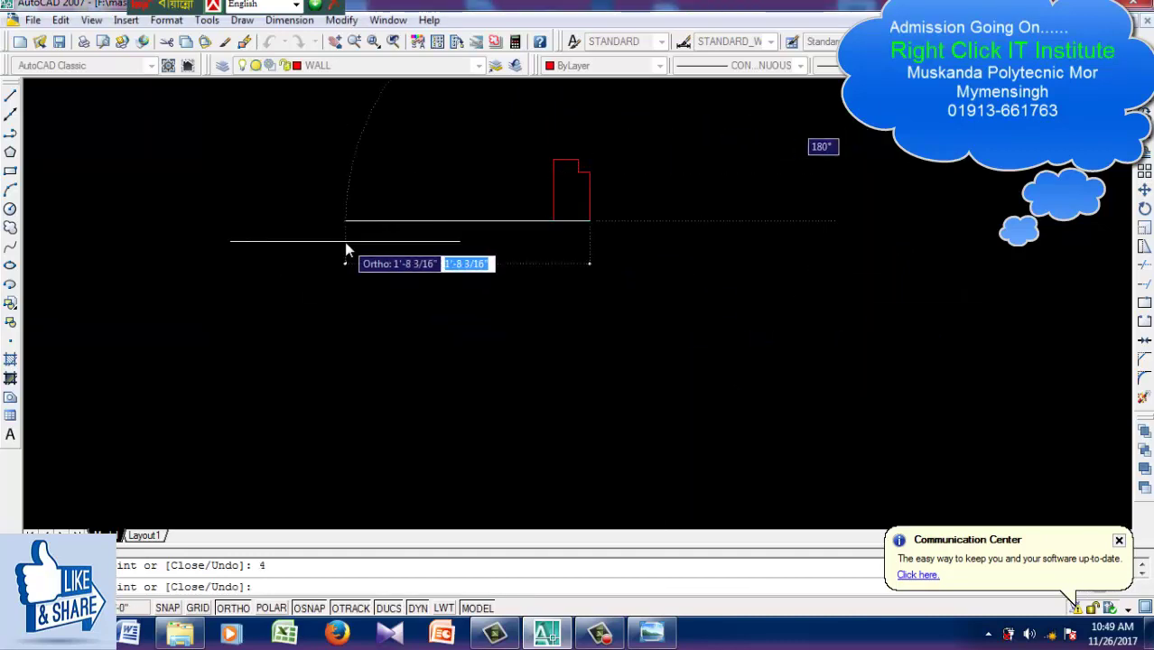
pyautogui.write('3')
pyautogui.press('Return')
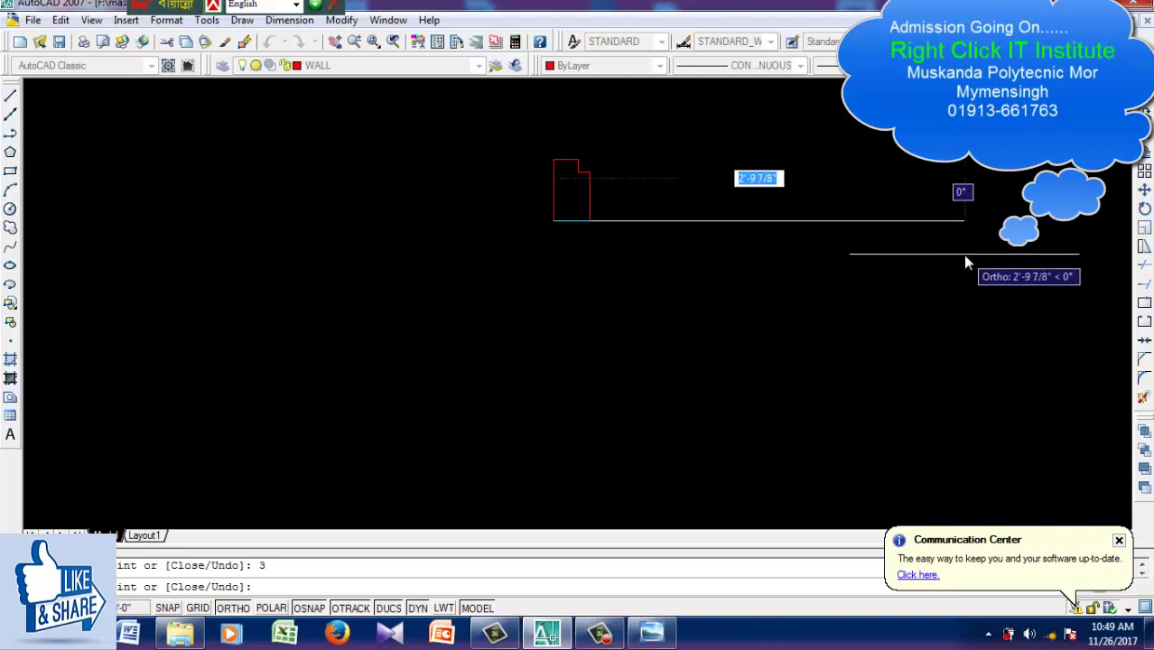
pyautogui.write('30')
pyautogui.press('Return')
pyautogui.press('Escape')
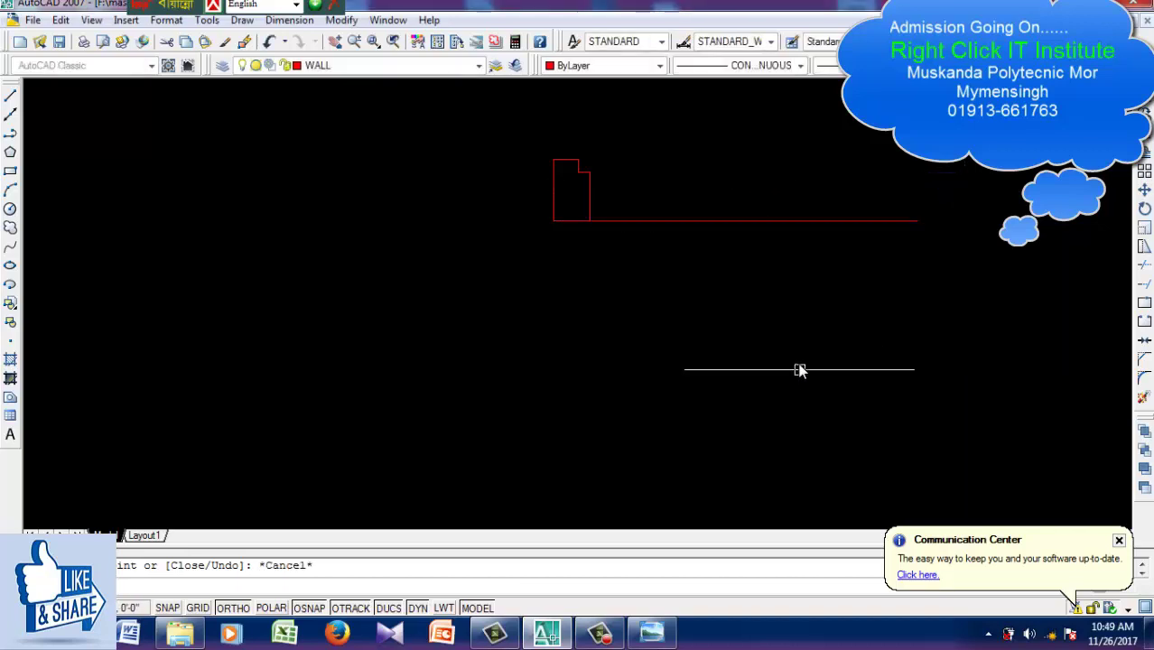
# Window-select the jamb and mirror it about the threshold midpoint, keeping the original
pyautogui.scroll(-5, 763, 410)
pyautogui.moveTo(763, 410); pyautogui.dragTo(736, 458, button='middle')
pyautogui.click(742, 312)
pyautogui.click(603, 410)
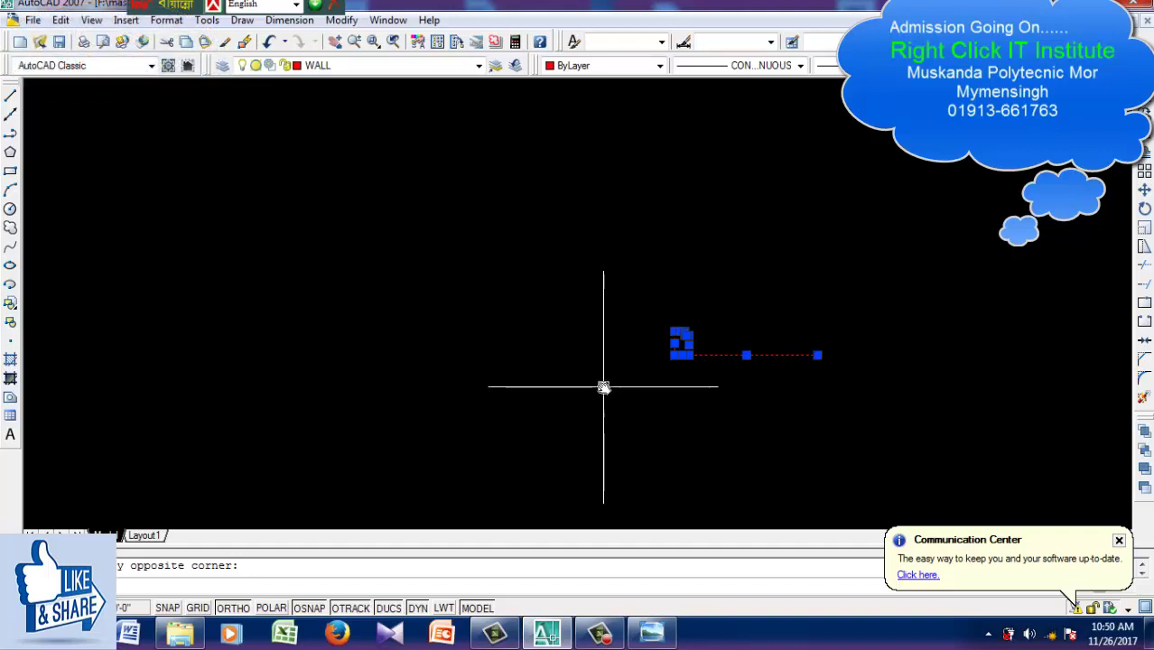
pyautogui.write('mi')
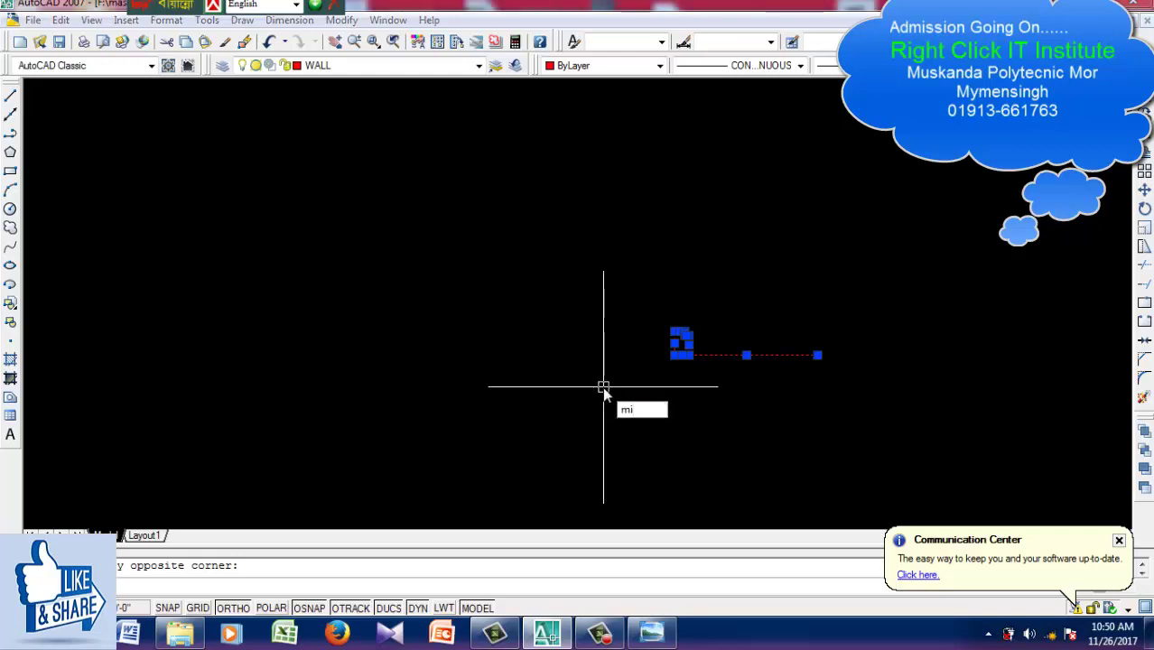
pyautogui.press('Return')
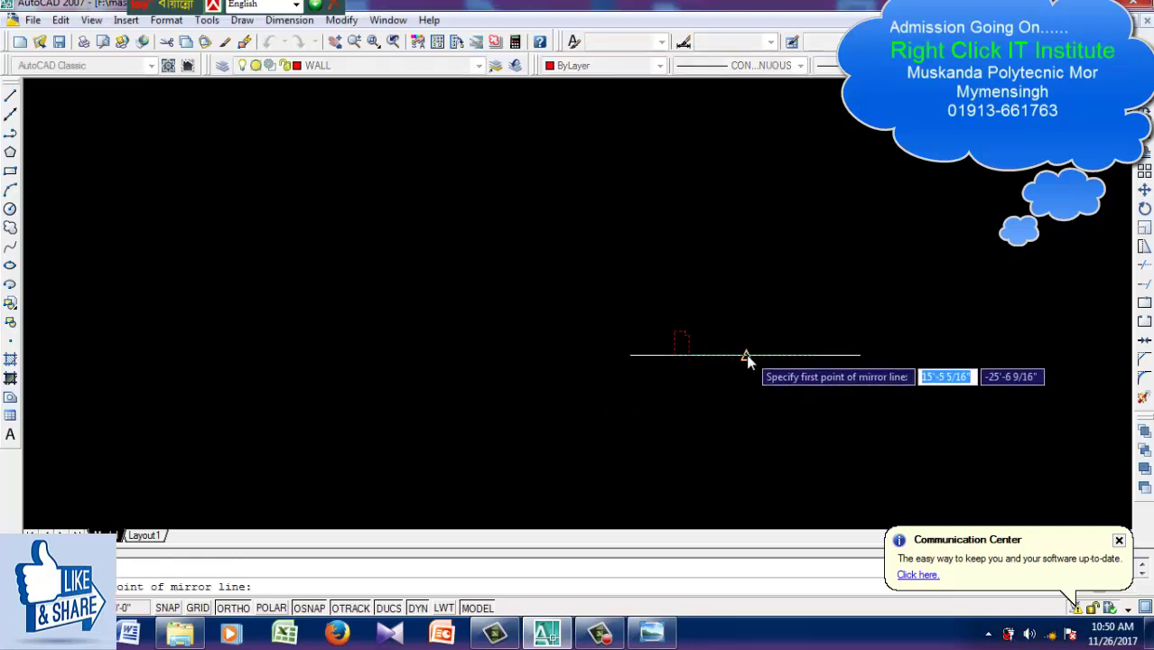
pyautogui.click(746, 354)
pyautogui.press('Return')
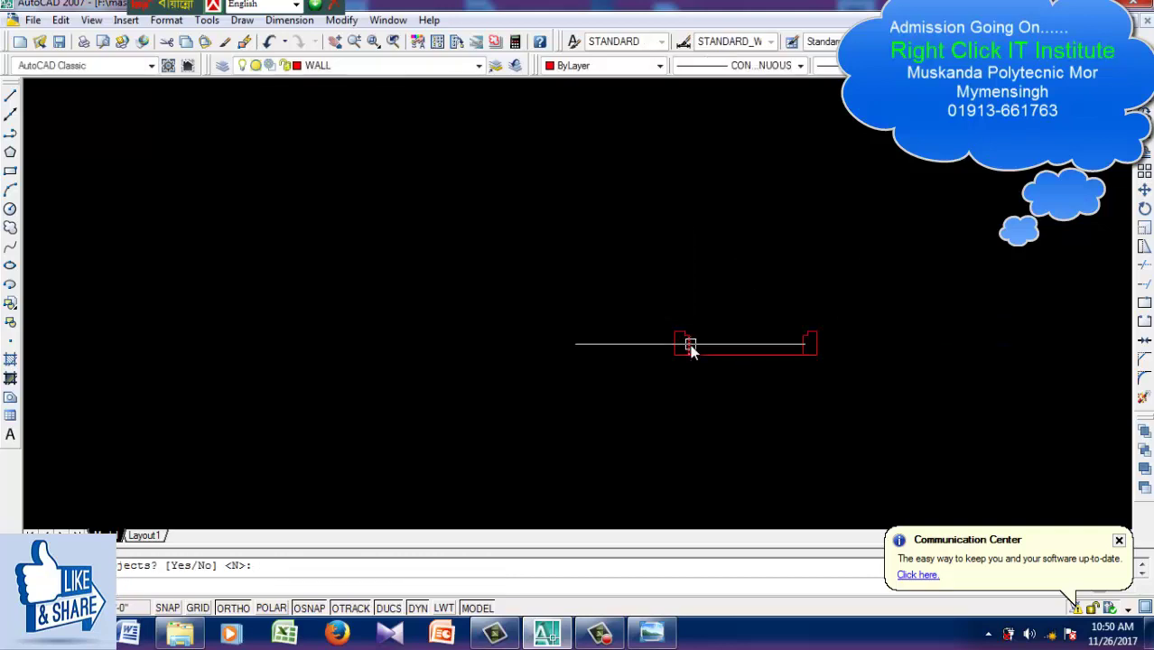
pyautogui.write('c')
pyautogui.press('Return')
# Draw the swing circle centred on the jamb corner of the new opening
pyautogui.scroll(3, 688, 345)
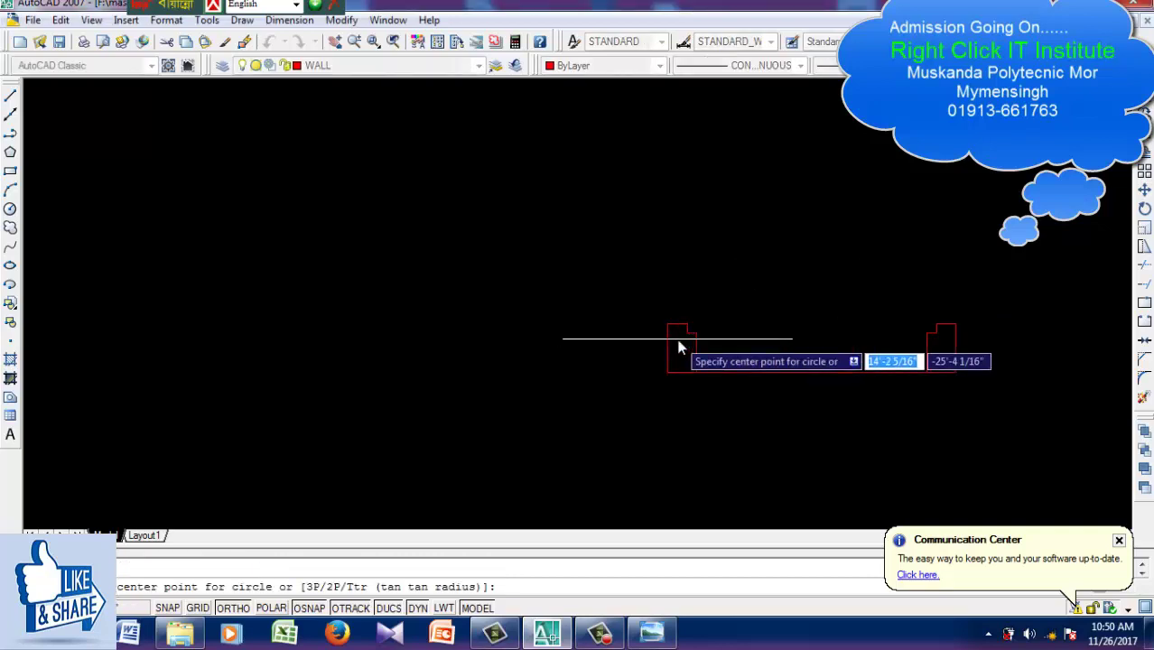
pyautogui.scroll(3, 690, 325)
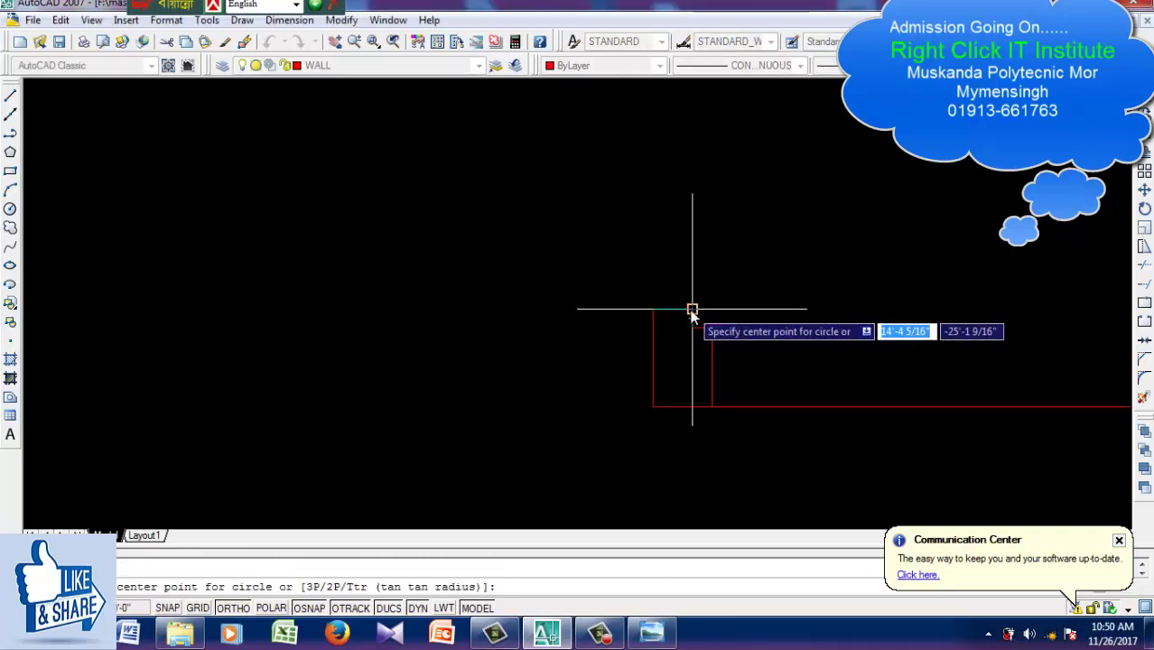
pyautogui.click(692, 309)
pyautogui.scroll(-4, 768, 342)
pyautogui.scroll(5, 749, 337)
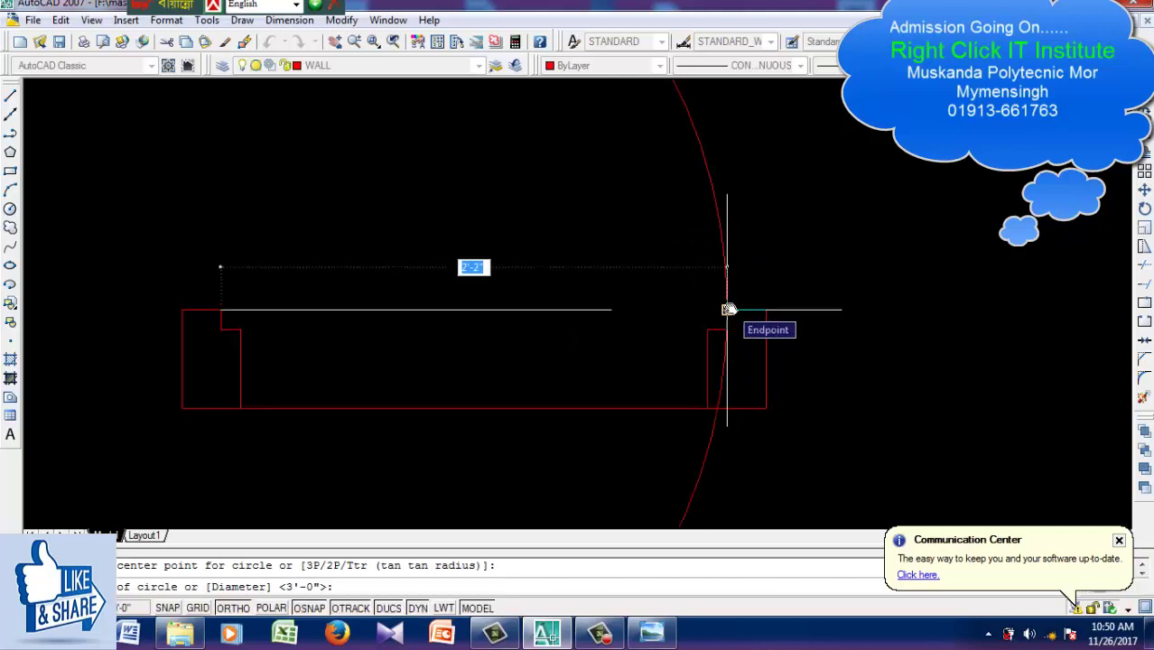
pyautogui.scroll(-5, 546, 335)
pyautogui.moveTo(528, 321)
pyautogui.mouseDown(button='middle')
pyautogui.moveTo(666, 420)
pyautogui.moveTo(718, 416)
pyautogui.mouseUp(button='middle')
pyautogui.scroll(2, 667, 420)
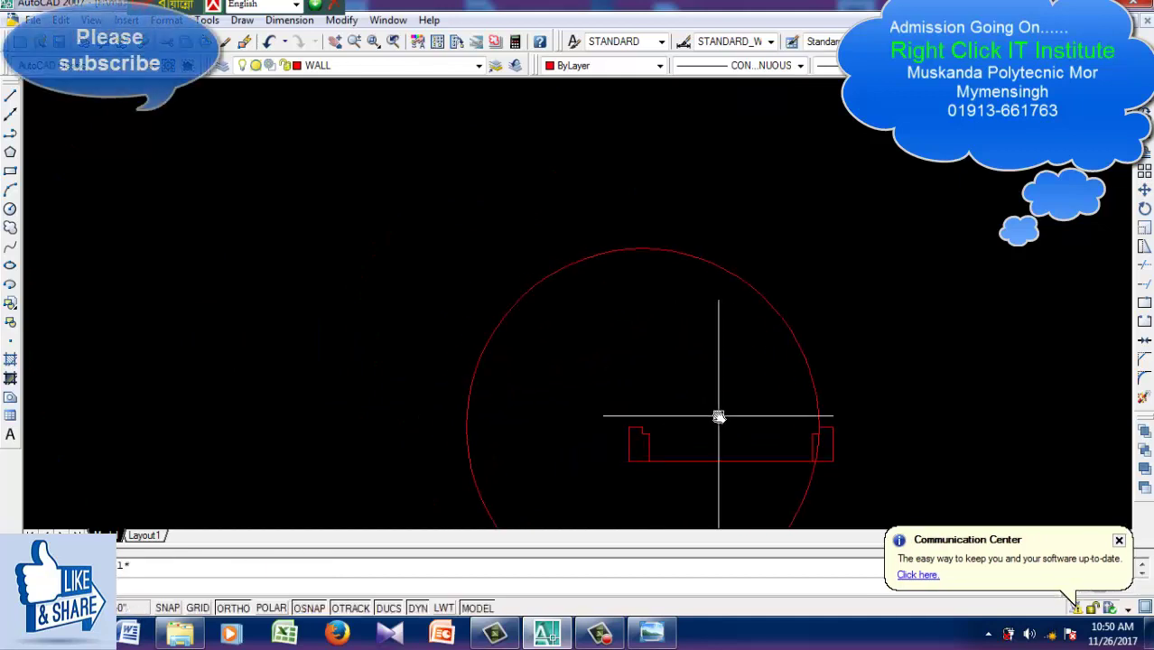
# Draw the upright door leaf line from the jamb corner up past the circle
pyautogui.write('l')
pyautogui.press('Return')
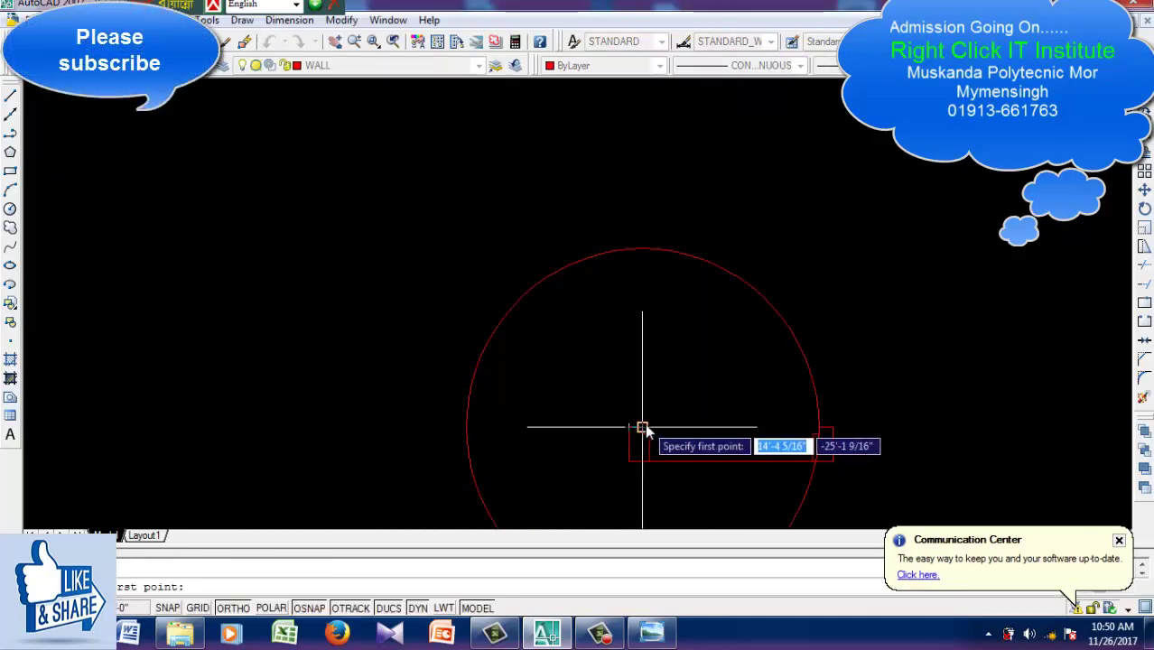
pyautogui.click(642, 427)
pyautogui.click(657, 202)
pyautogui.press('Return')
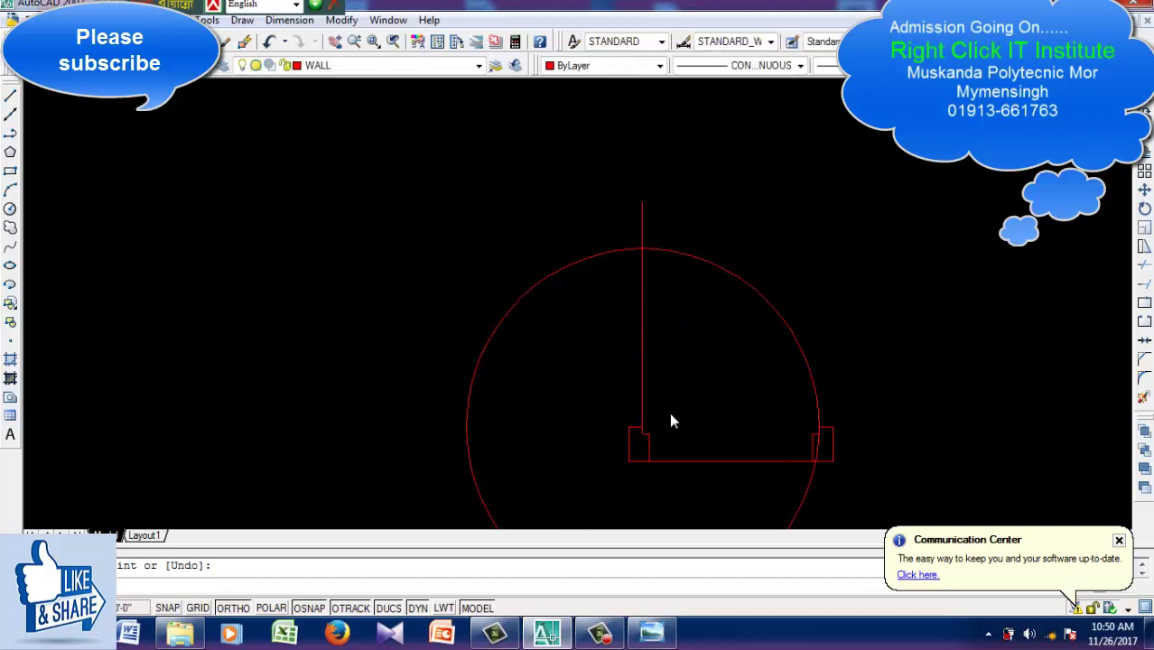
pyautogui.press('Return')
pyautogui.click(647, 431)
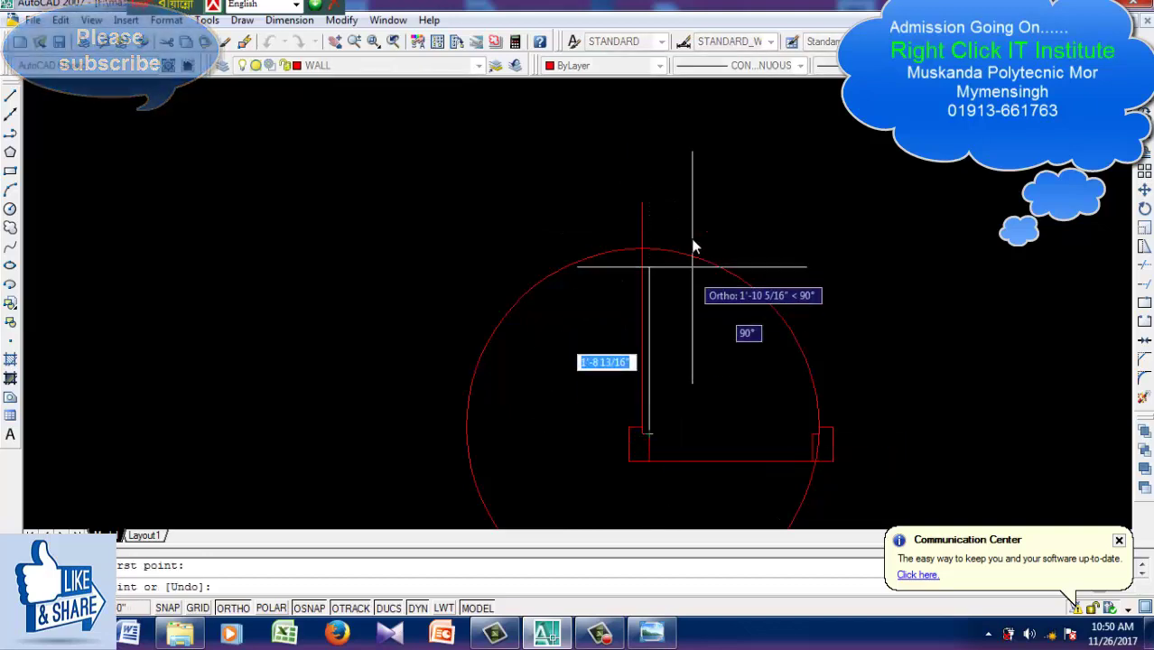
pyautogui.press('Escape')
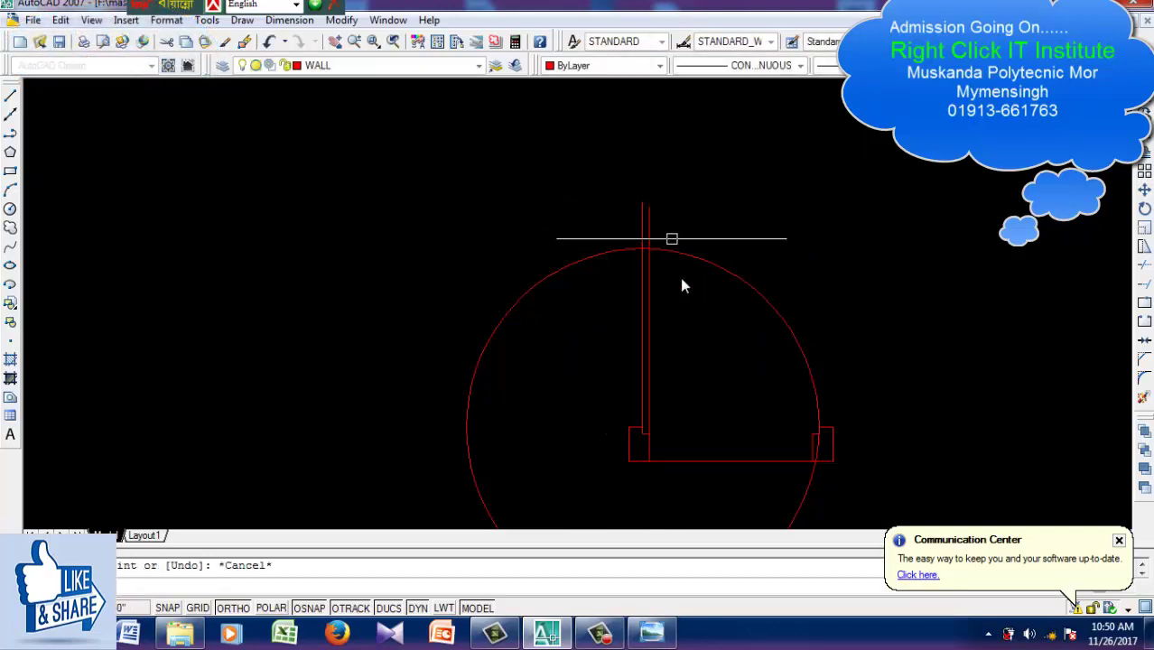
# Trim the circle down to a quarter arc and cut the excess leaf and threshold lines
pyautogui.write('tr')
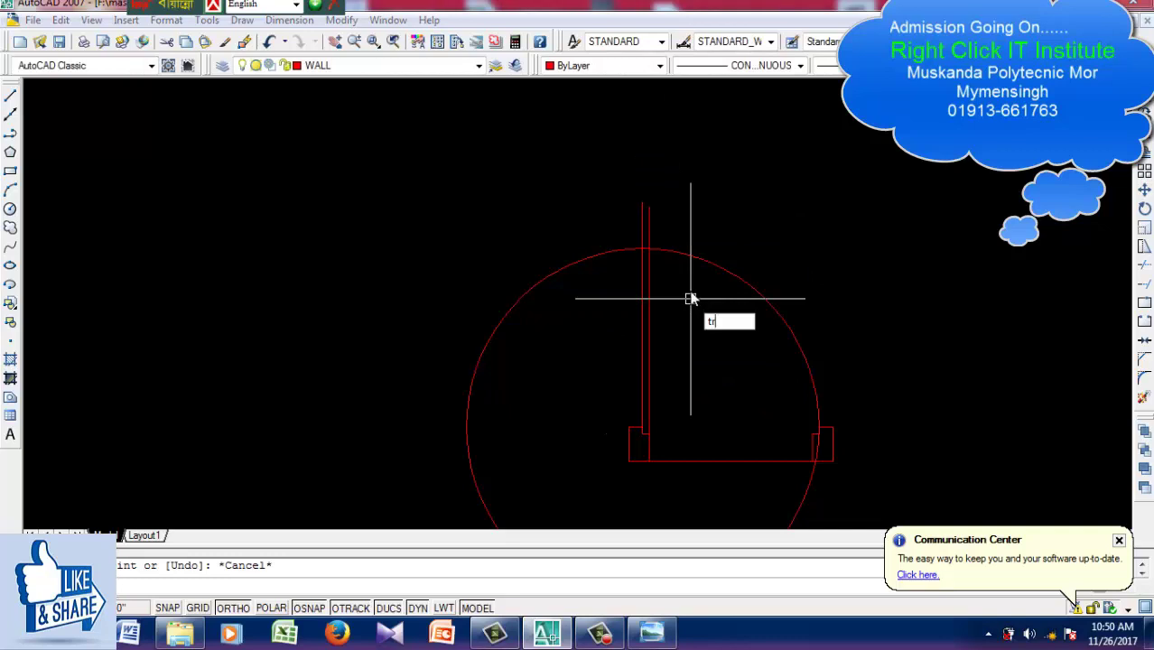
pyautogui.press('Return')
pyautogui.press('Return')
pyautogui.click(596, 217)
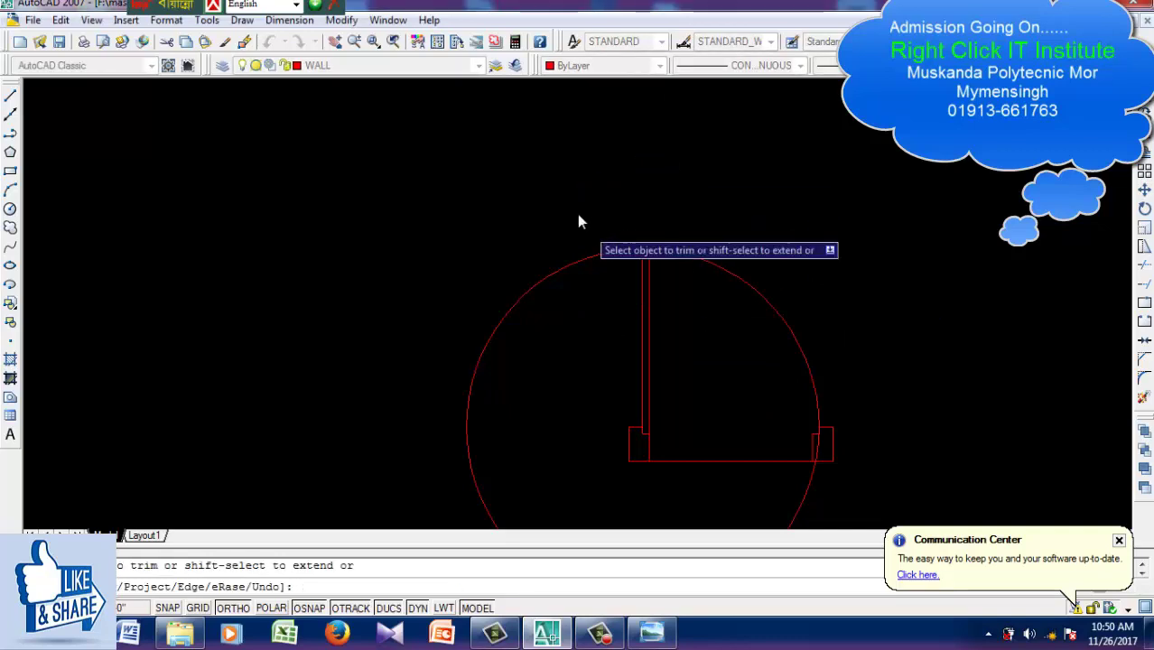
pyautogui.click(481, 348)
pyautogui.click(713, 409)
pyautogui.click(702, 500)
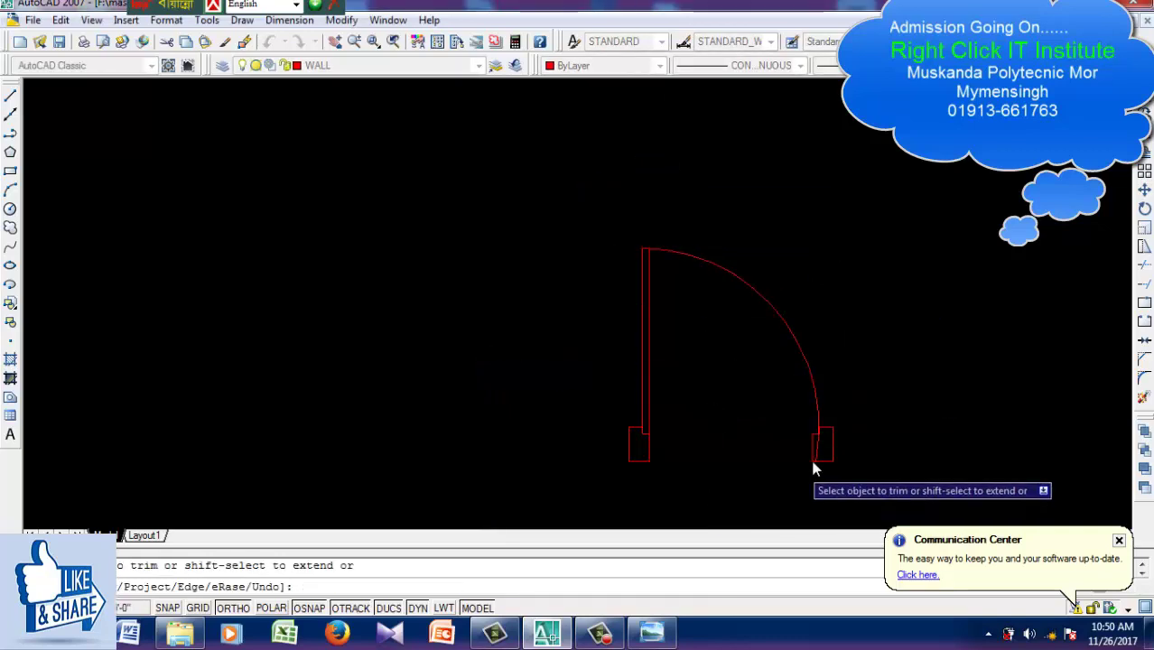
# Trim the leftover line inside the left jamb to finish the door symbol
pyautogui.moveTo(665, 391); pyautogui.dragTo(681, 363, button='middle')
pyautogui.scroll(2, 682, 363)
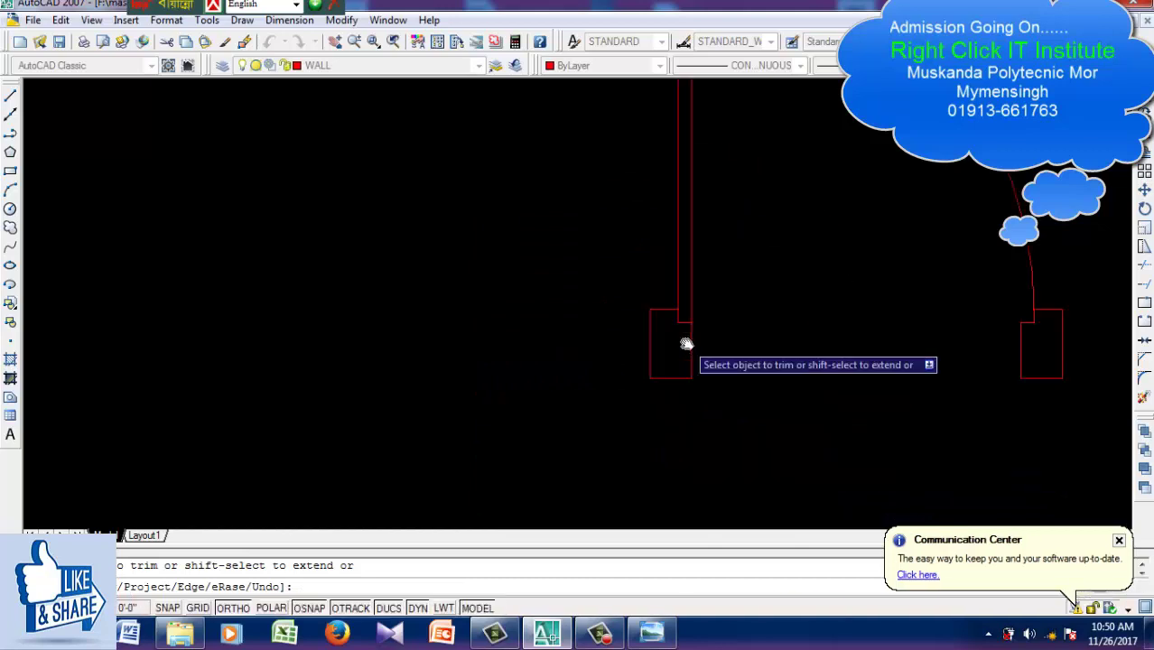
pyautogui.scroll(2, 686, 340)
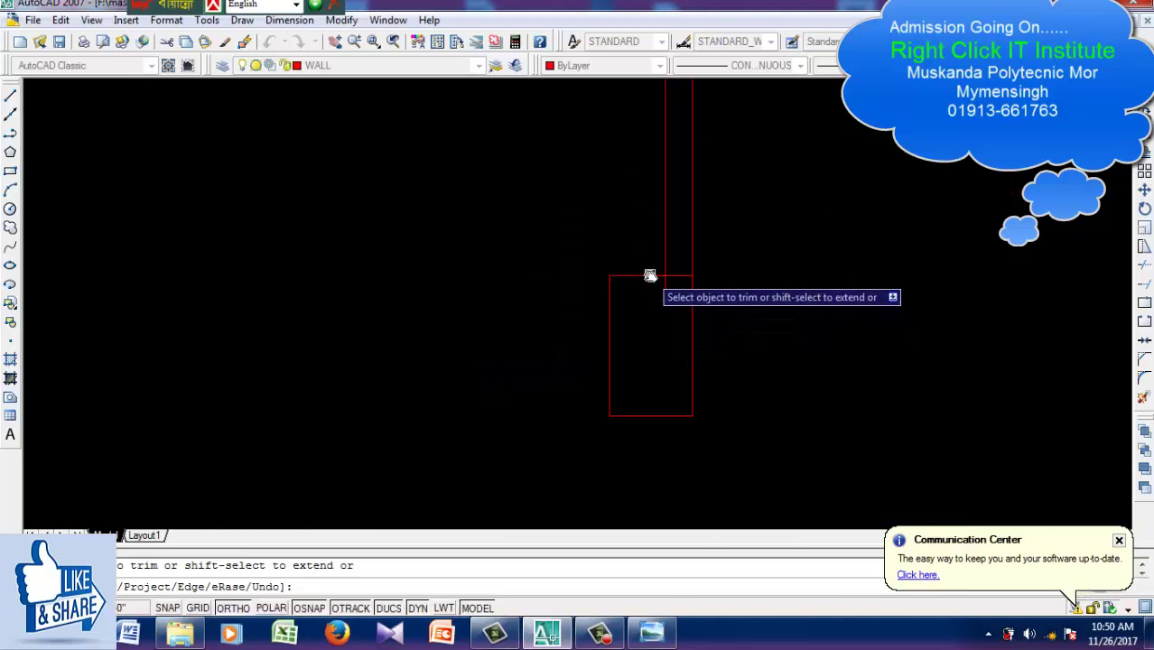
pyautogui.click(692, 291)
pyautogui.scroll(-5, 836, 304)
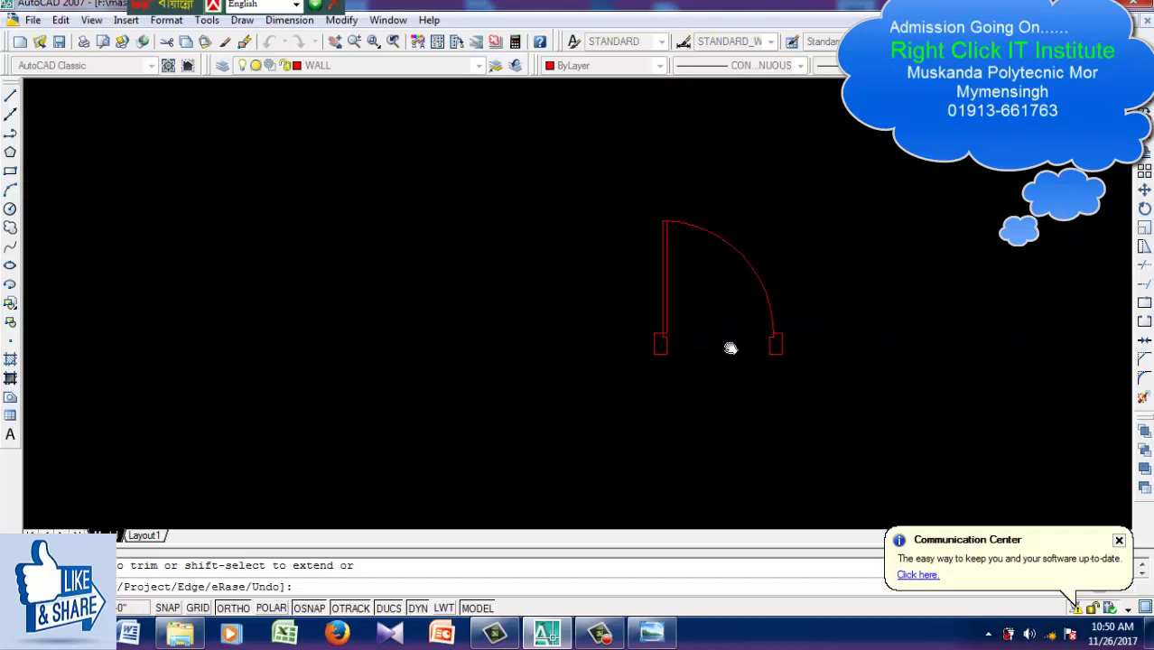
pyautogui.scroll(2, 729, 356)
pyautogui.moveTo(710, 360); pyautogui.dragTo(733, 334, button='middle')
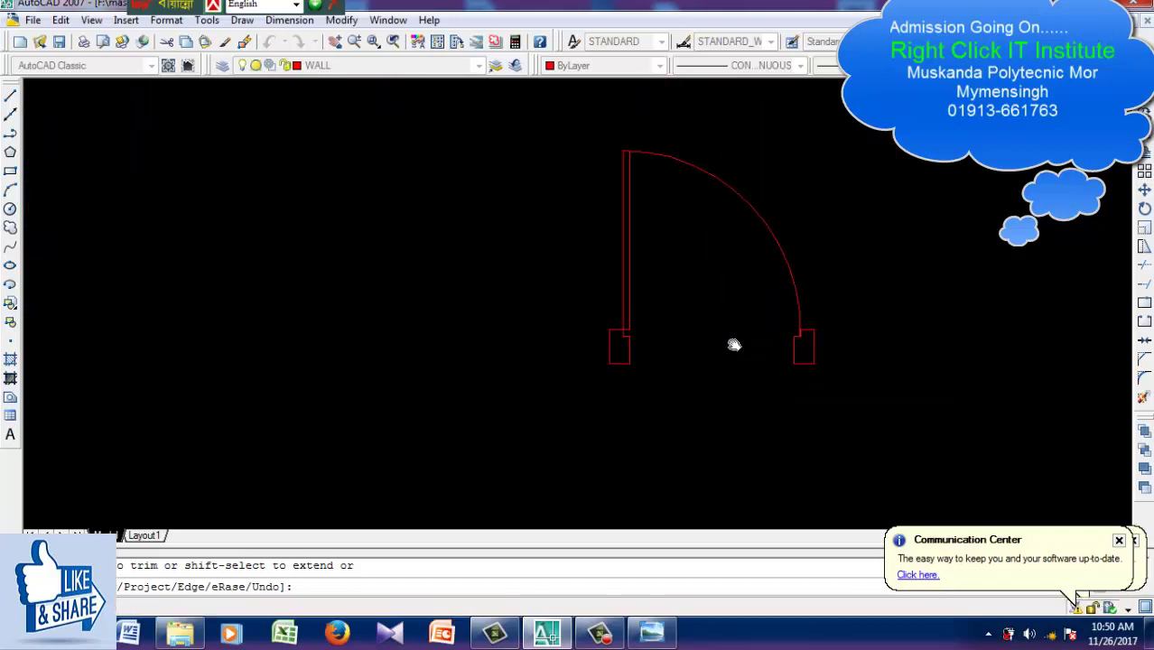
pyautogui.press('Escape')
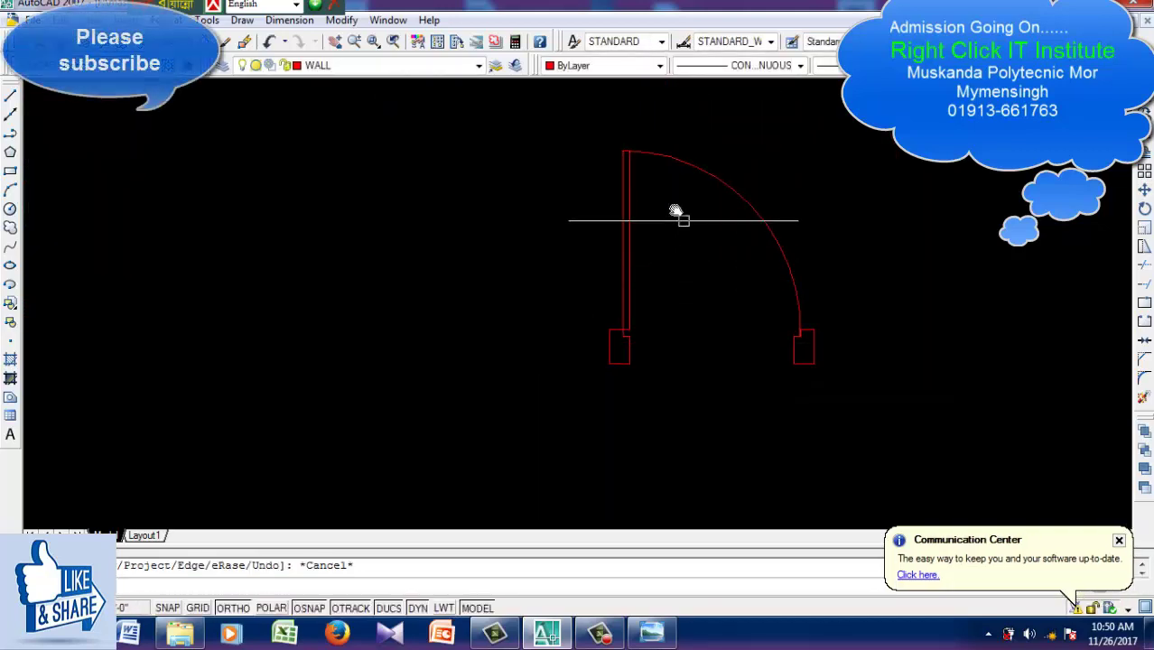
# Rotate the selected leaf lines about the hinge corner, Ortho off, to a partly open angle
pyautogui.click(675, 206)
pyautogui.click(541, 259)
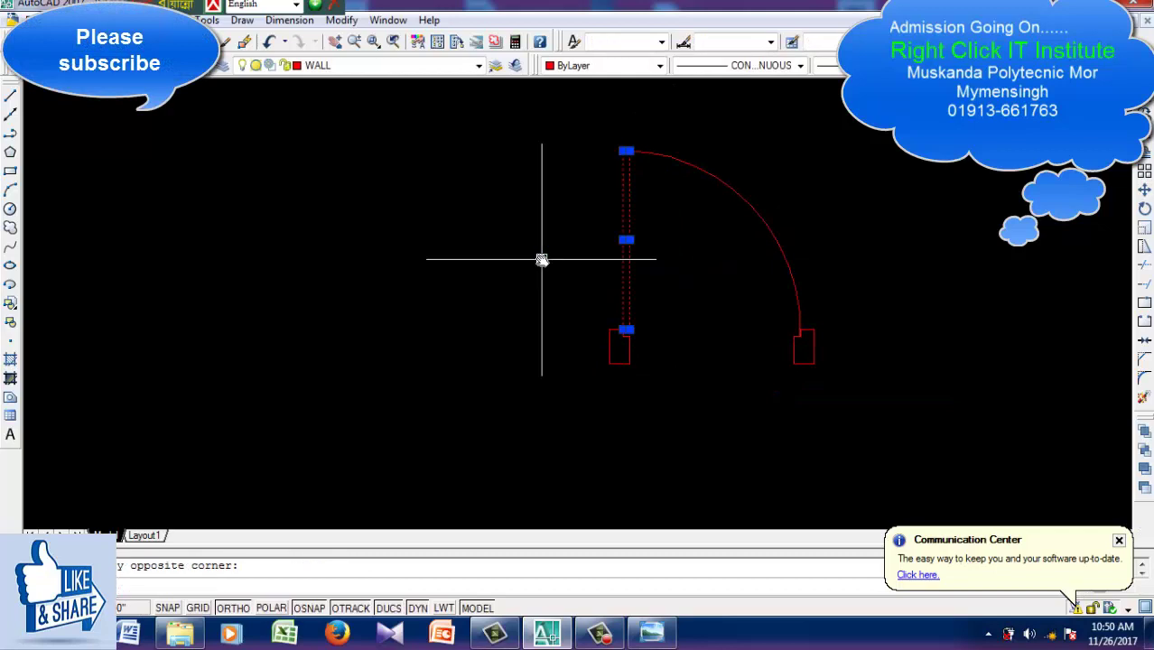
pyautogui.write('m')
pyautogui.press('Return')
pyautogui.scroll(3, 626, 352)
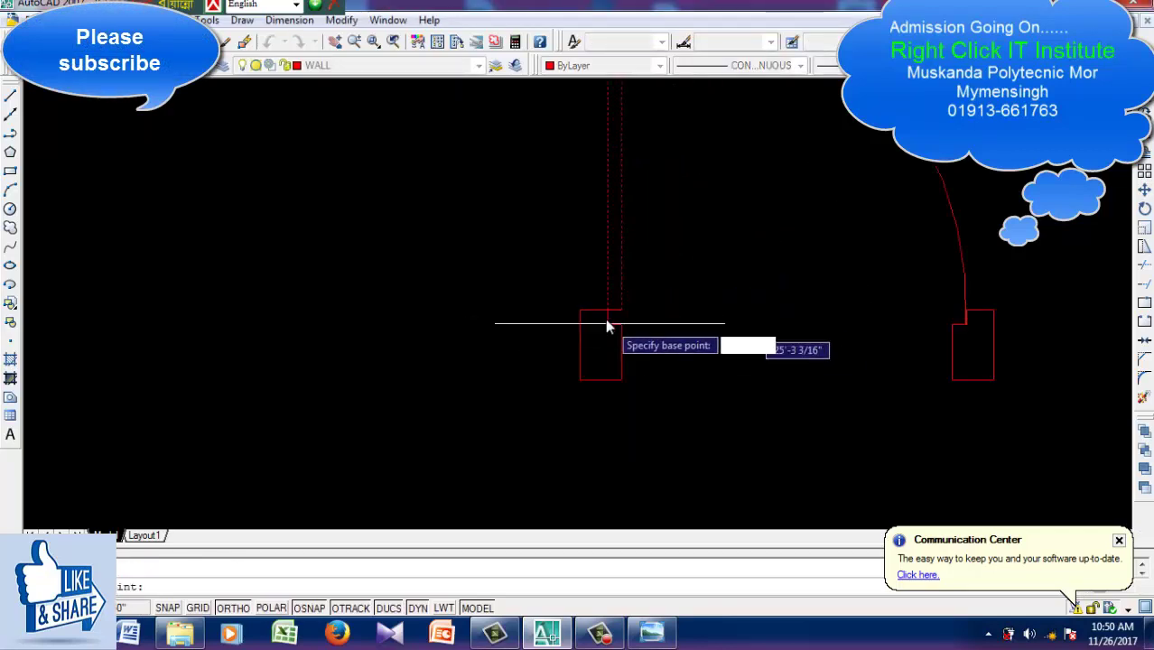
pyautogui.click(605, 312)
pyautogui.scroll(-2, 632, 200)
pyautogui.scroll(-2, 638, 200)
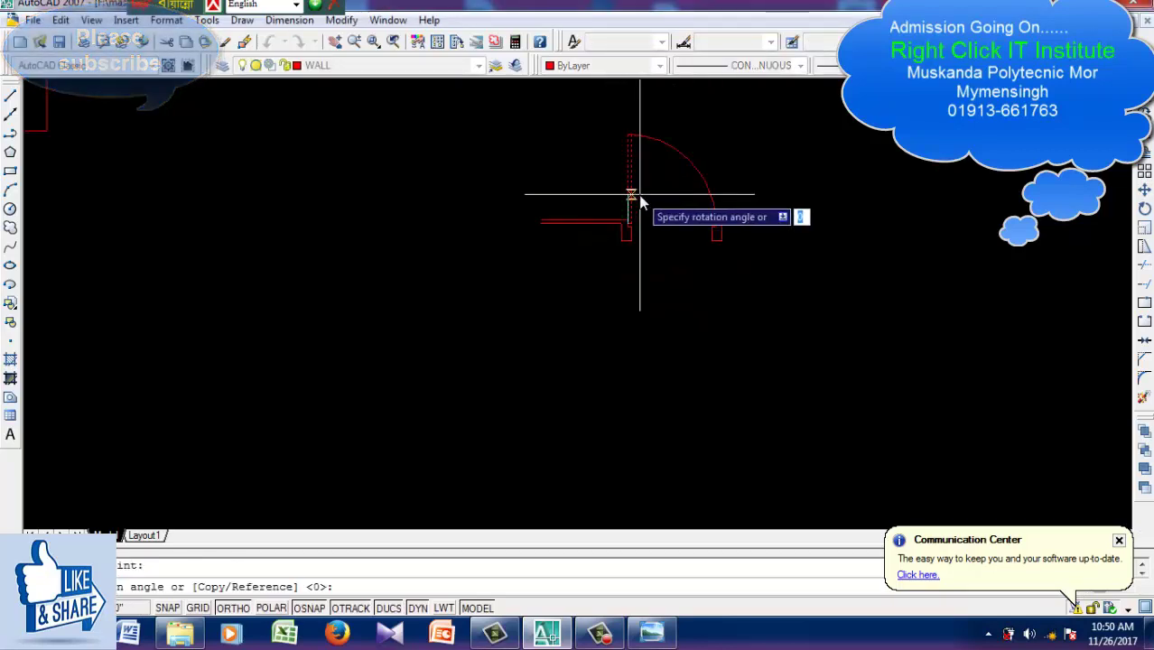
pyautogui.press('F8')
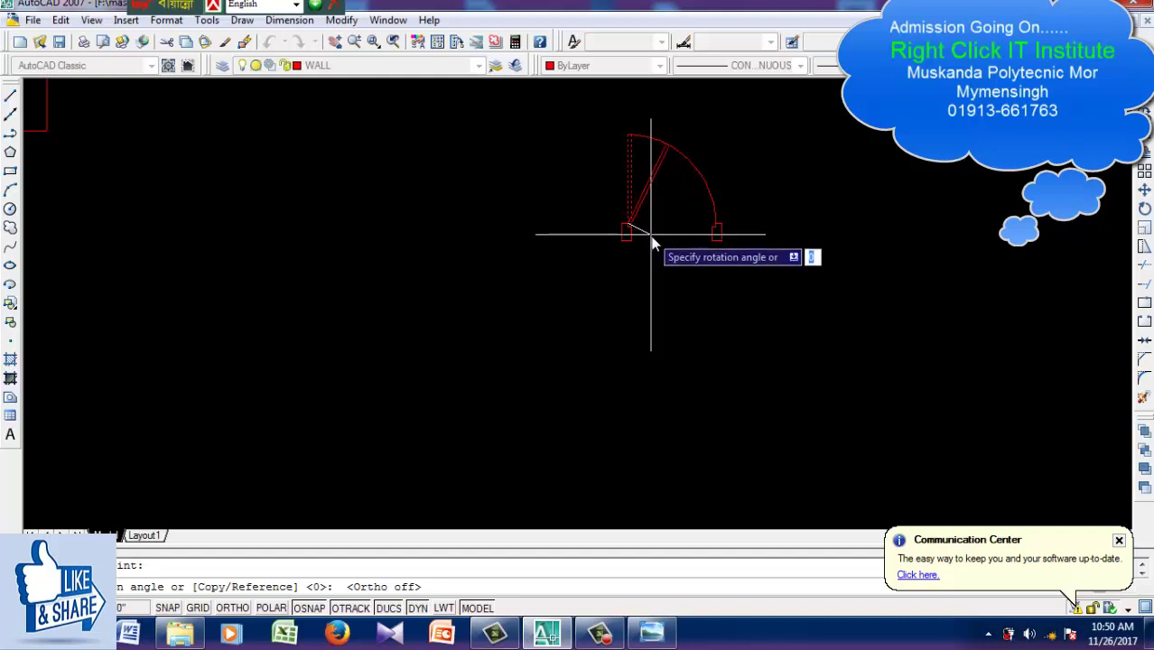
pyautogui.click(648, 237)
pyautogui.scroll(-5, 672, 297)
pyautogui.moveTo(673, 276); pyautogui.dragTo(649, 394, button='middle')
pyautogui.scroll(6, 649, 394)
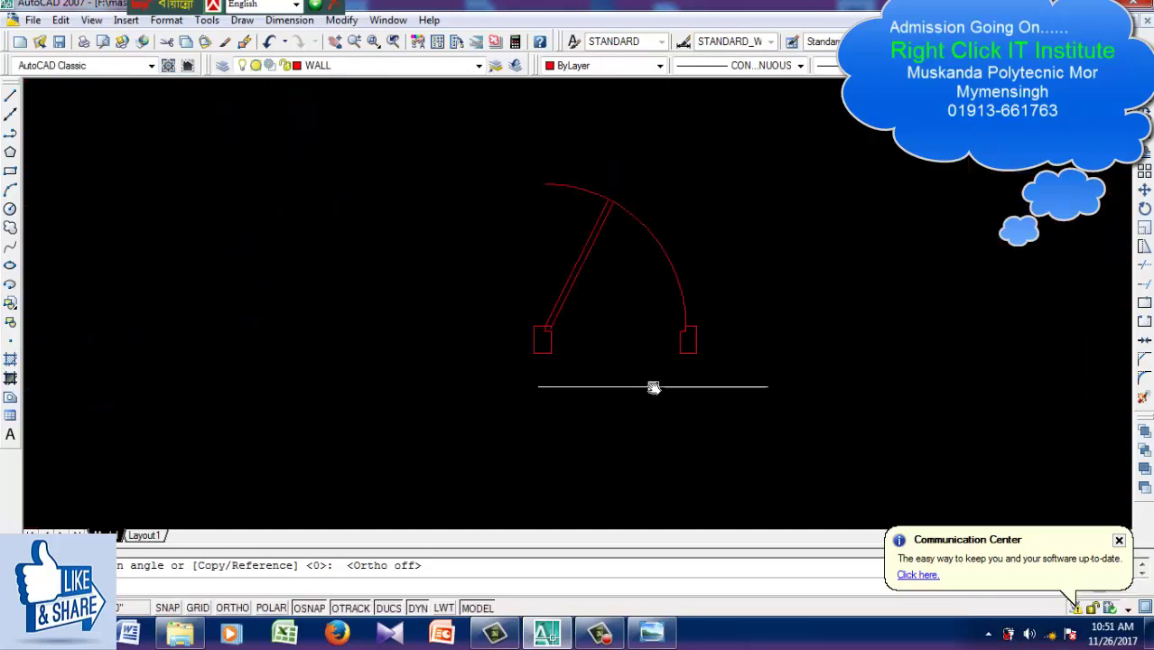
pyautogui.scroll(-4, 643, 386)
pyautogui.scroll(1, 643, 406)
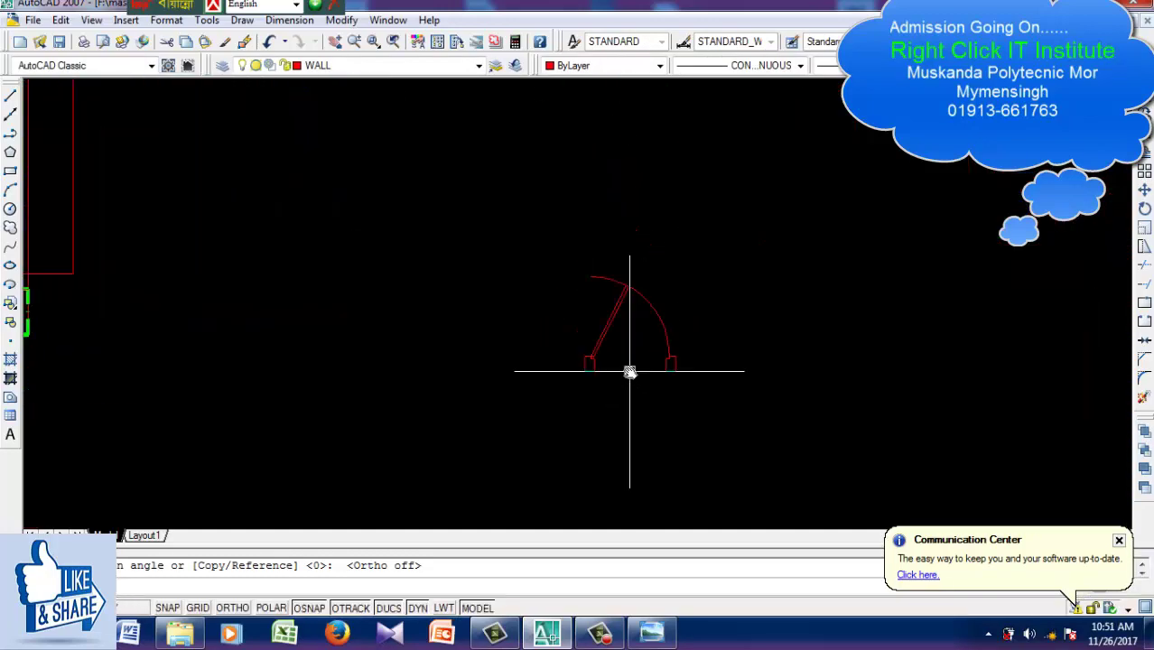
# Zoom the view to show all three red door symbols next to the floor plan
pyautogui.scroll(-3, 637, 395)
pyautogui.scroll(1, 631, 387)
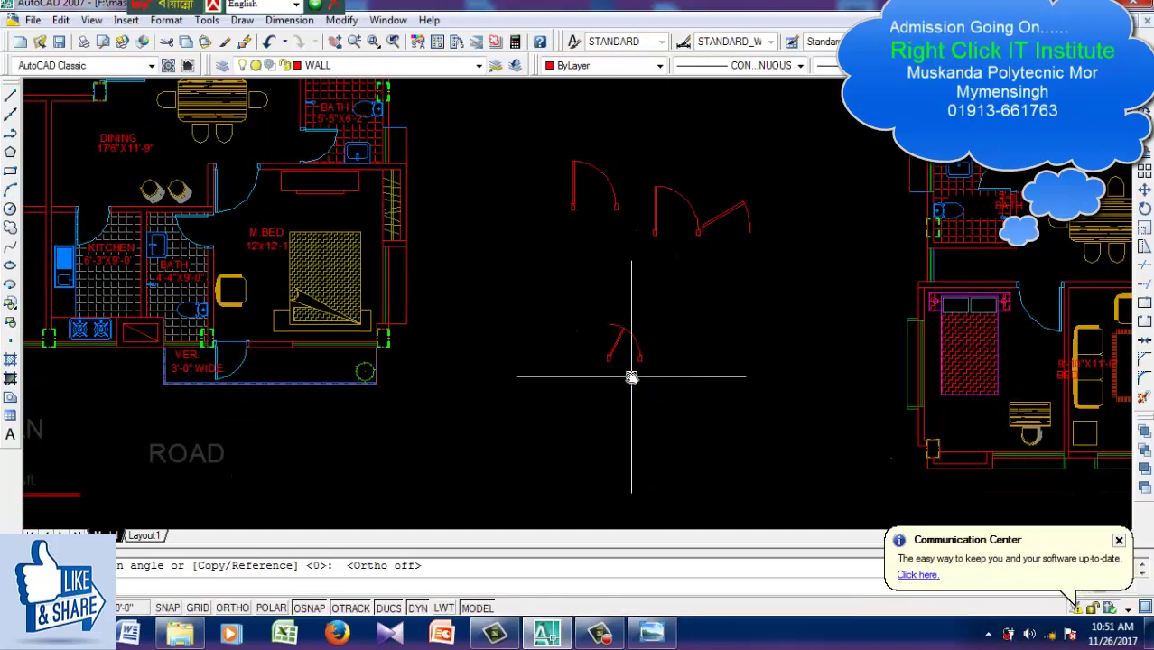